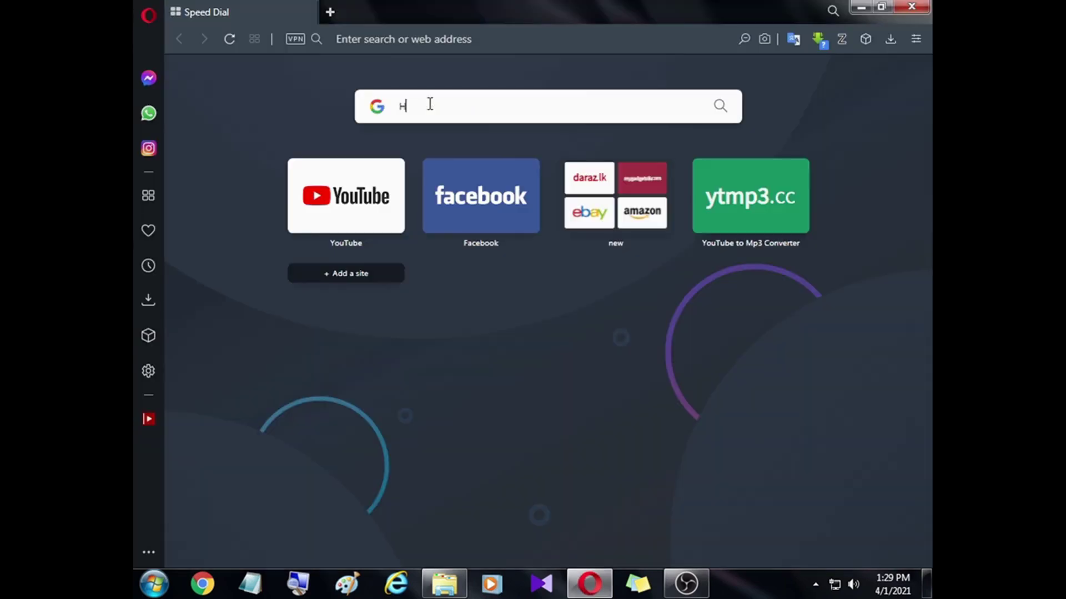
# Step: Search the web for Hard Disk Sentinel and open its download page from the results
pyautogui.click(429, 103)
pyautogui.write('HAR')
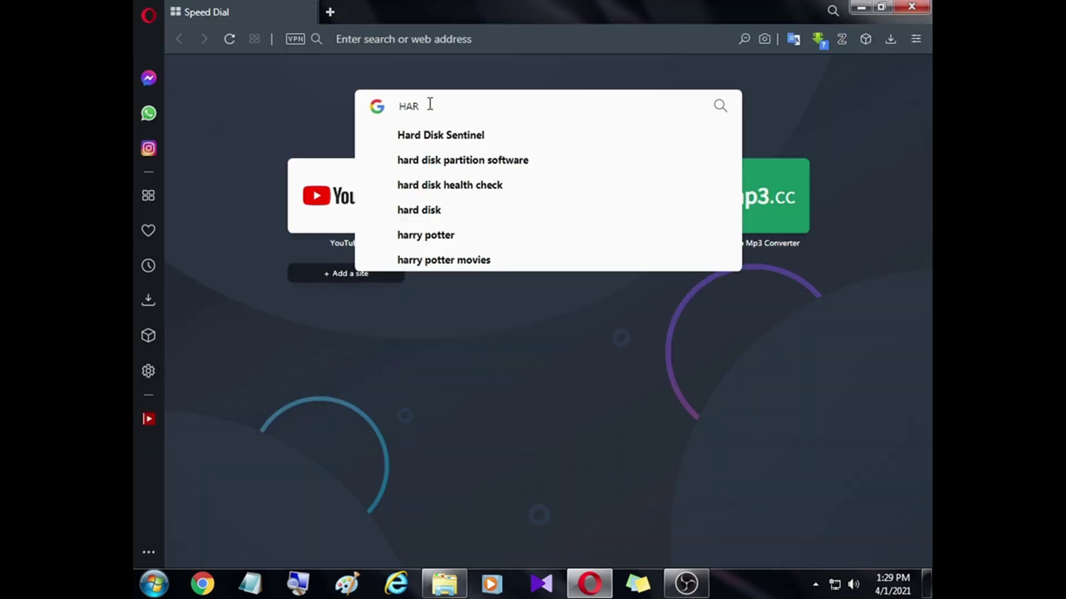
pyautogui.click(491, 135)
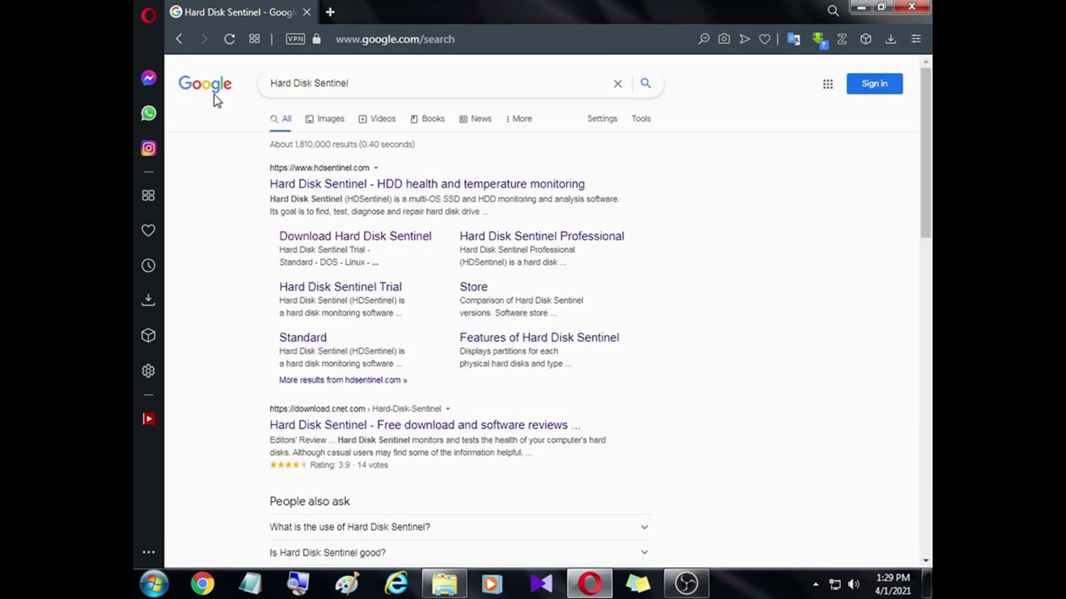
pyautogui.click(375, 239)
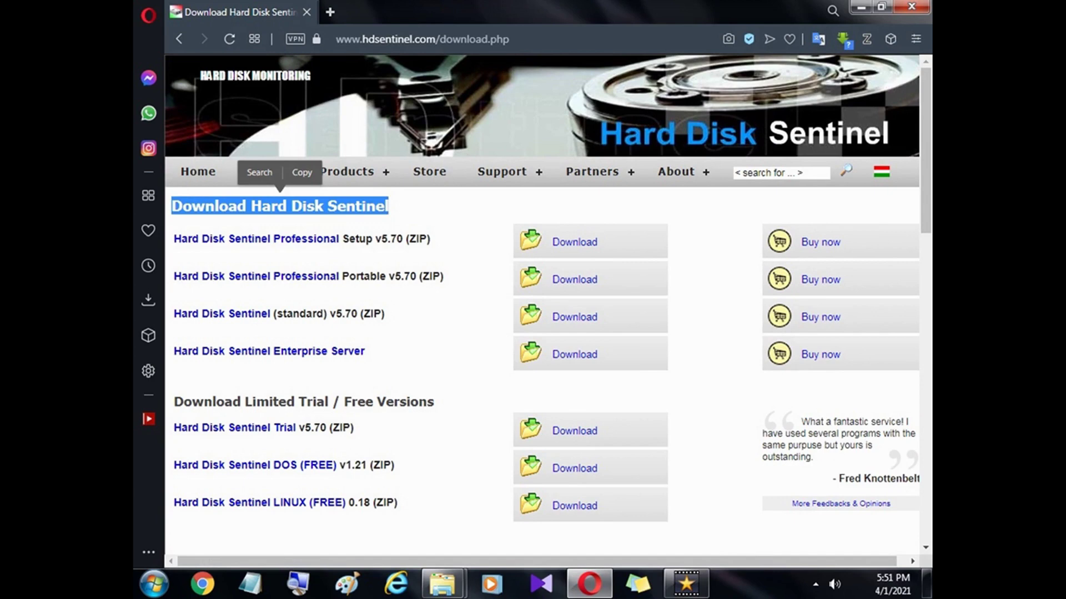
# Step: Review the full, limited trial and free versions of Hard Disk Sentinel offered for download, and view the browser's download list
pyautogui.tripleClick(303, 402)
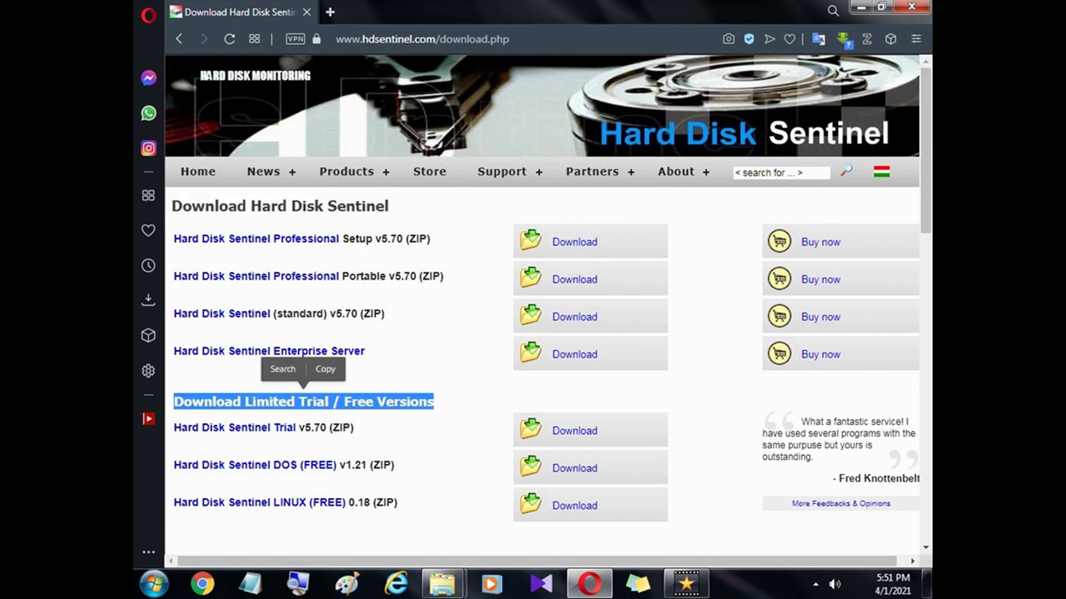
pyautogui.scroll(-5, 272, 258)
pyautogui.tripleClick(272, 258)
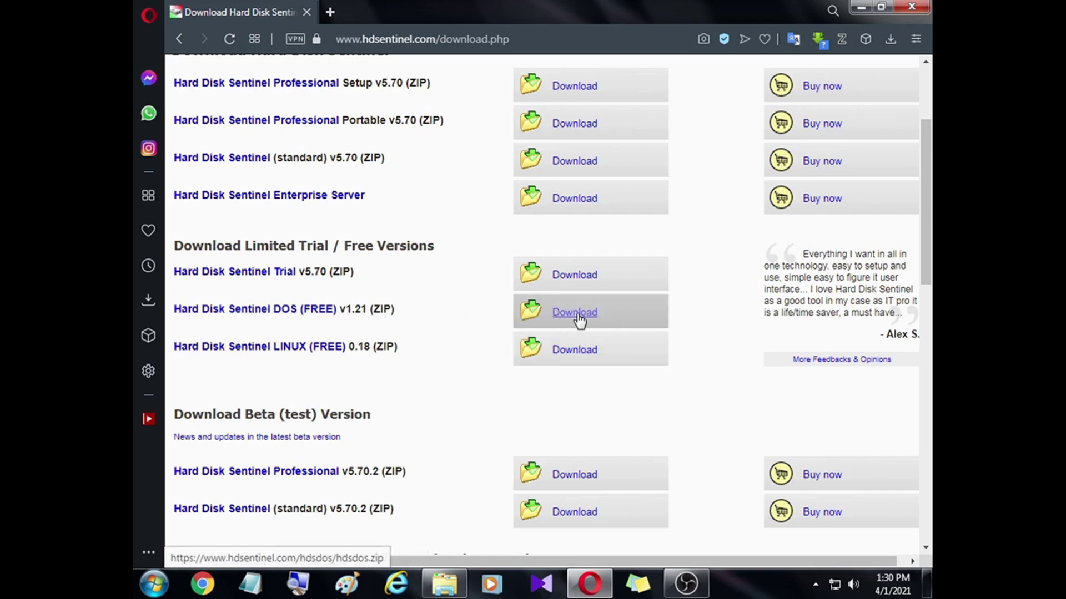
pyautogui.click(892, 39)
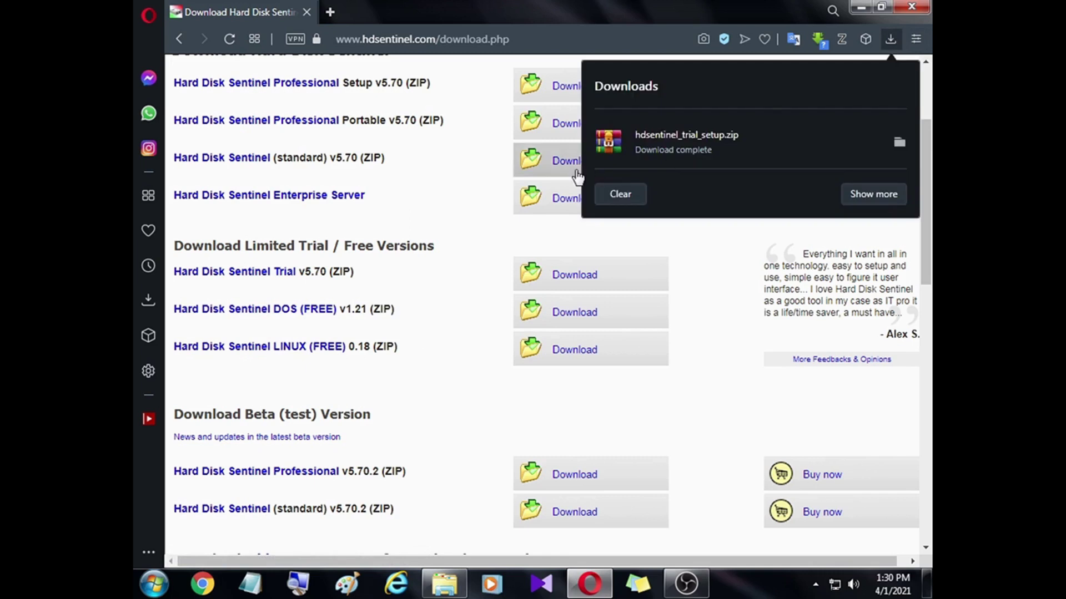
# Step: Search for hard disk partition software in a new tab and look over the MiniTool Partition Wizard Free page
pyautogui.click(329, 12)
pyautogui.click(482, 105)
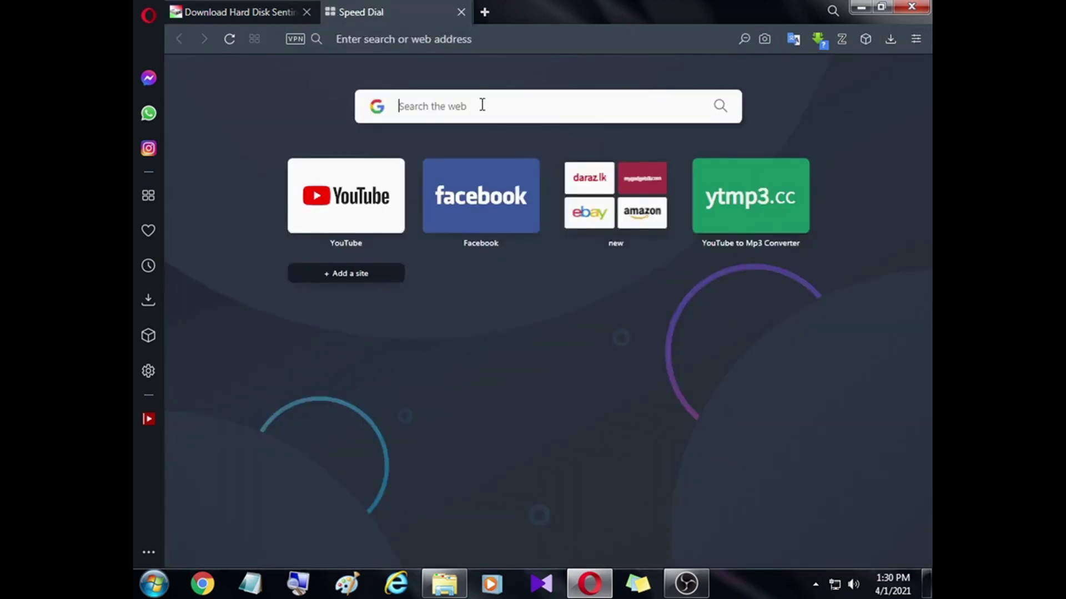
pyautogui.write('HA')
pyautogui.click(507, 161)
pyautogui.click(407, 185)
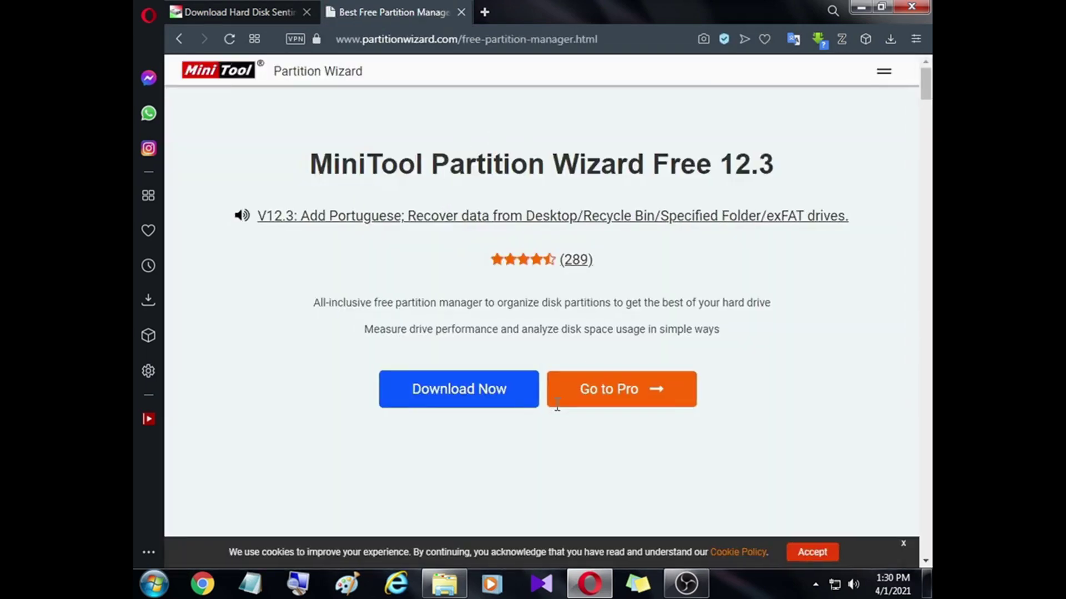
pyautogui.scroll(-8, 621, 444)
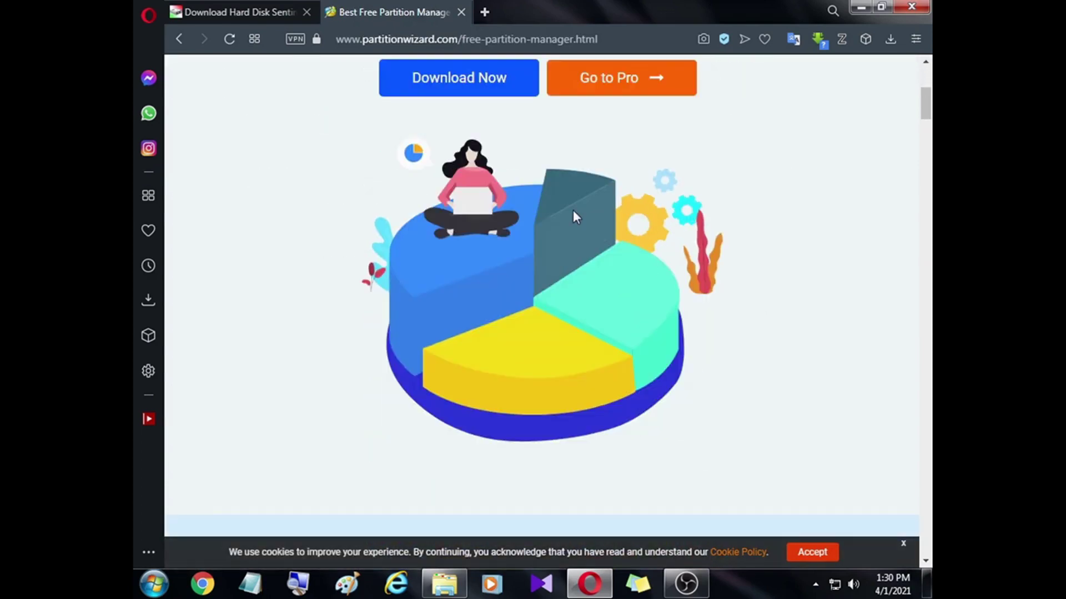
pyautogui.scroll(8, 558, 237)
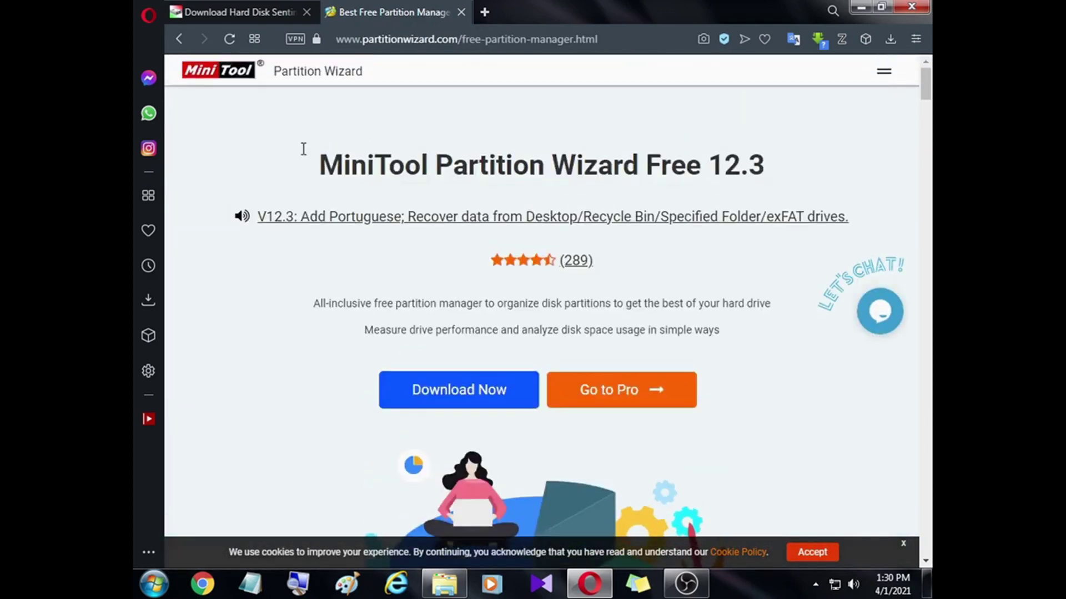
# Step: Return to the search results, skim the Lifewire article on the 10 best free disk partition tools, and go back
pyautogui.click(179, 40)
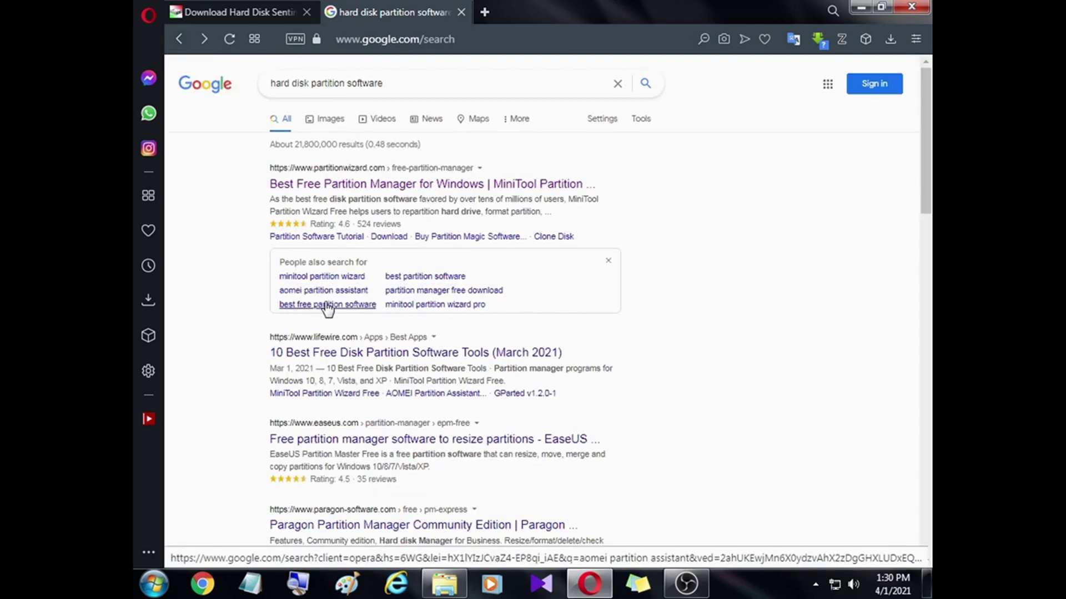
pyautogui.click(344, 353)
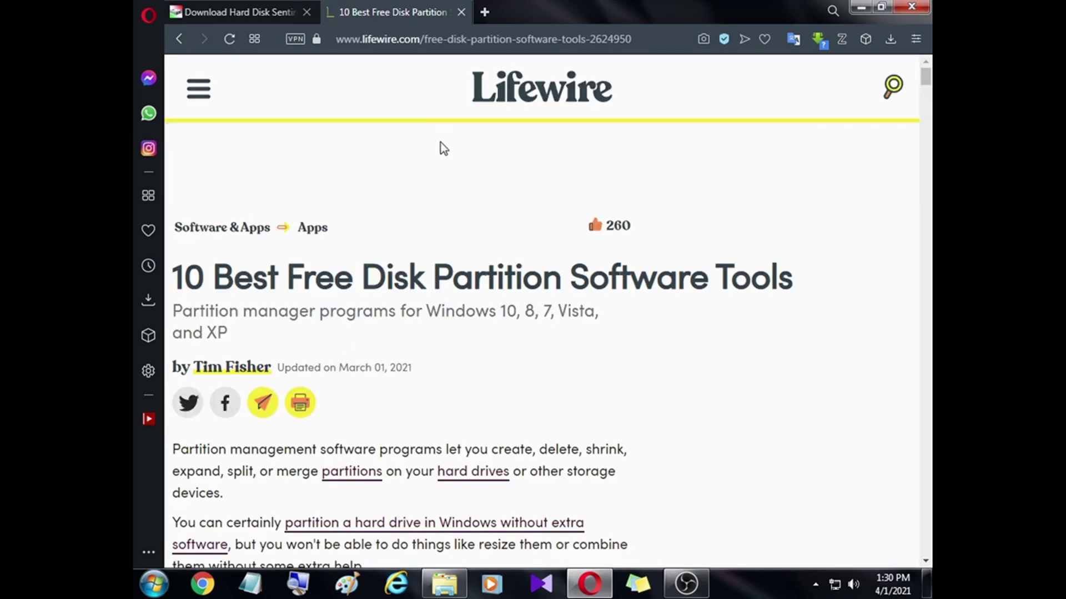
pyautogui.scroll(-5, 458, 178)
pyautogui.scroll(5, 254, 112)
pyautogui.click(179, 40)
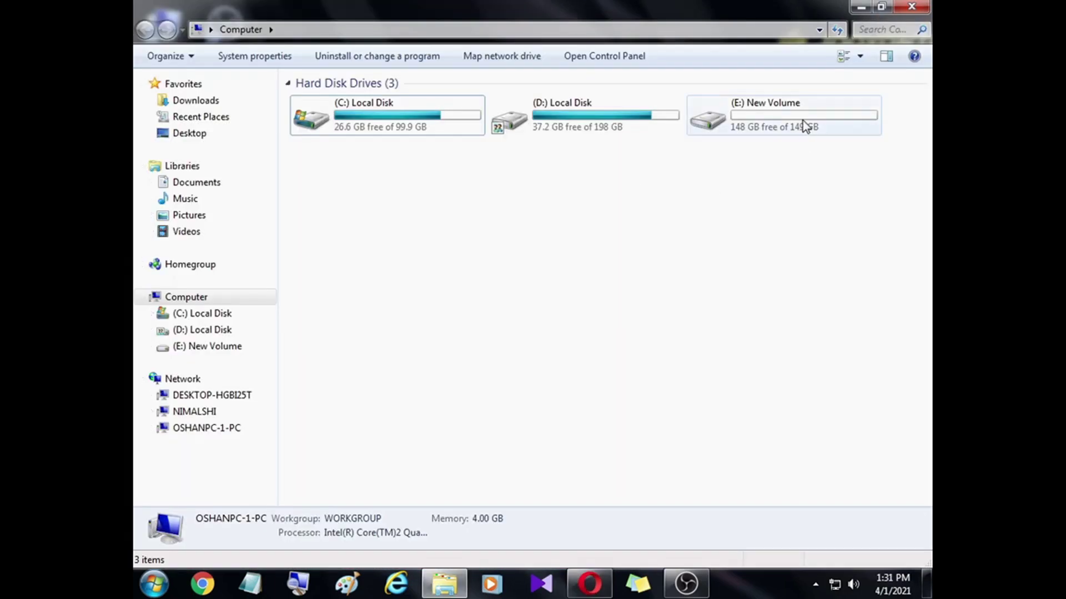
# Step: Examine the (E:) New Volume drive and its available commands in the Computer window, then minimize the window
pyautogui.click(802, 121)
pyautogui.rightClick(803, 121)
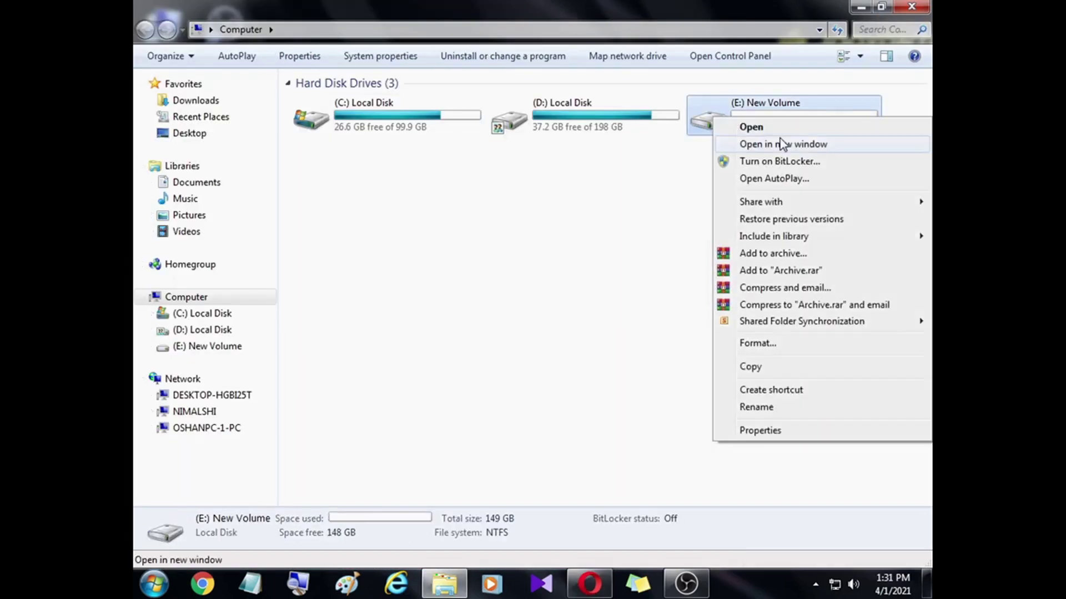
pyautogui.click(646, 286)
pyautogui.click(646, 286)
pyautogui.rightClick(803, 115)
pyautogui.click(730, 225)
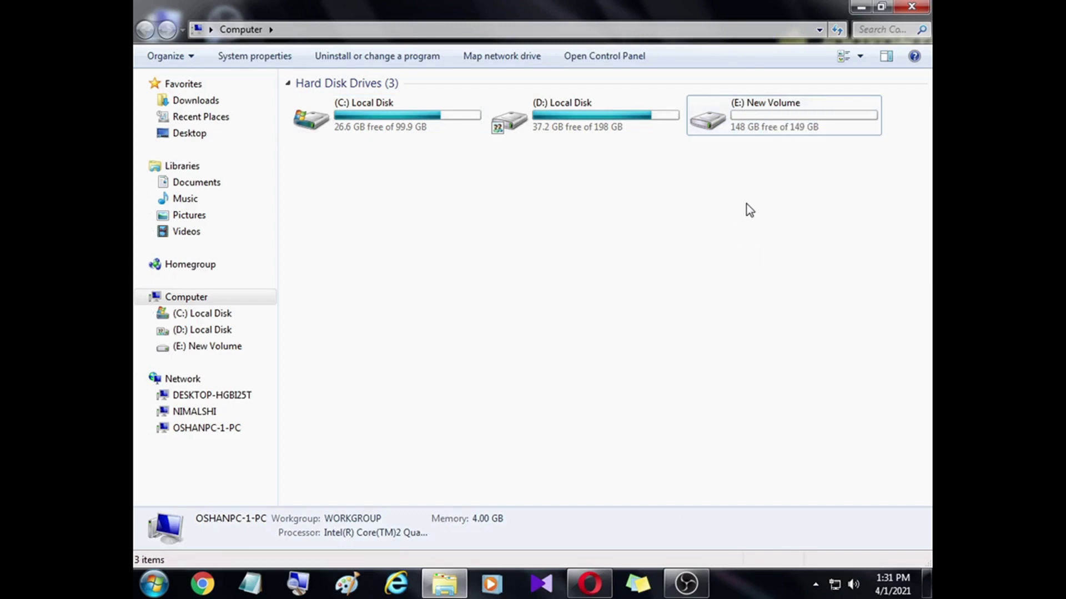
pyautogui.click(782, 113)
pyautogui.click(684, 267)
pyautogui.click(784, 129)
pyautogui.click(712, 194)
pyautogui.click(861, 7)
# Step: Find Disk Management by searching for DIS, view its disks and volumes in a maximized window, and close it
pyautogui.click(154, 584)
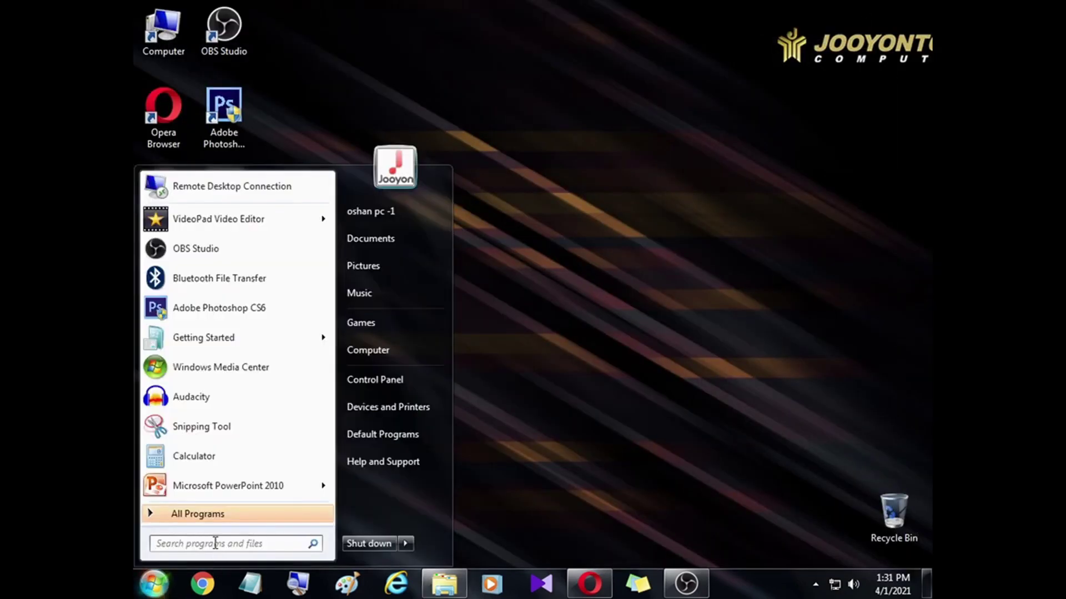
pyautogui.write('DIS')
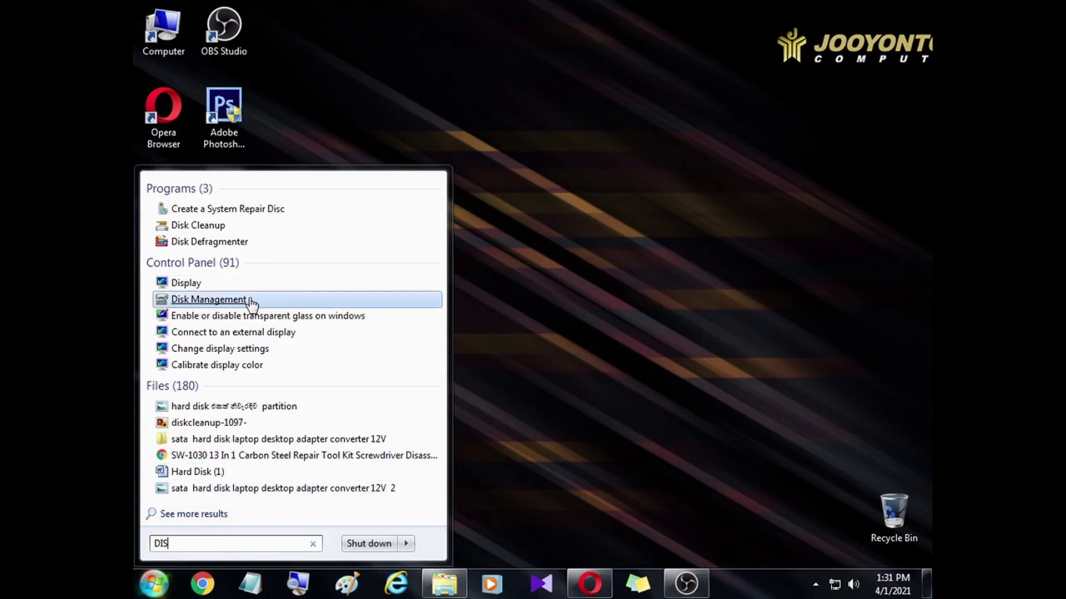
pyautogui.click(255, 300)
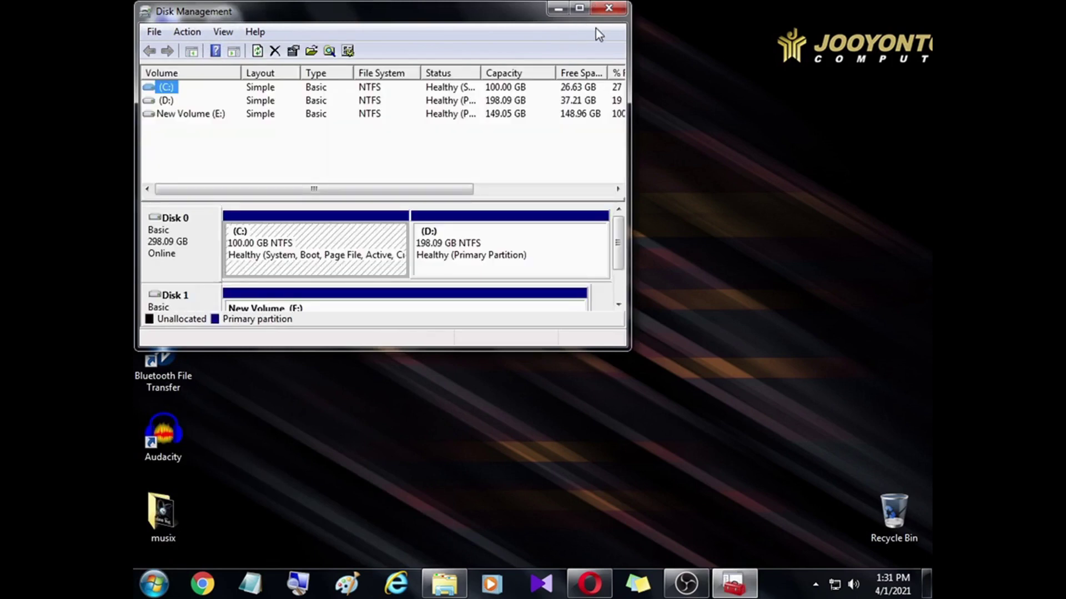
pyautogui.click(580, 8)
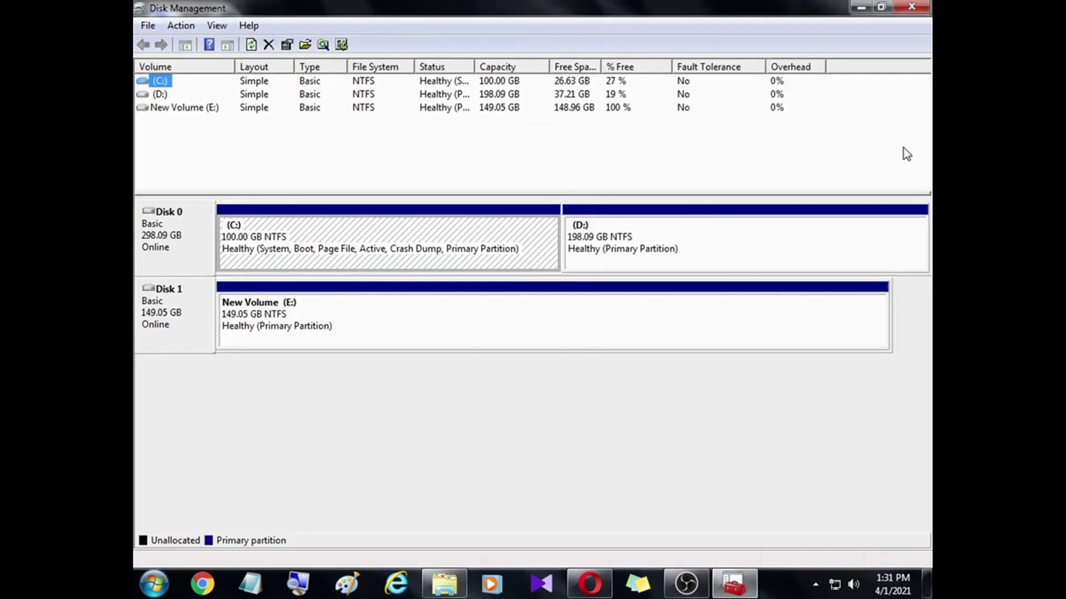
pyautogui.click(924, 7)
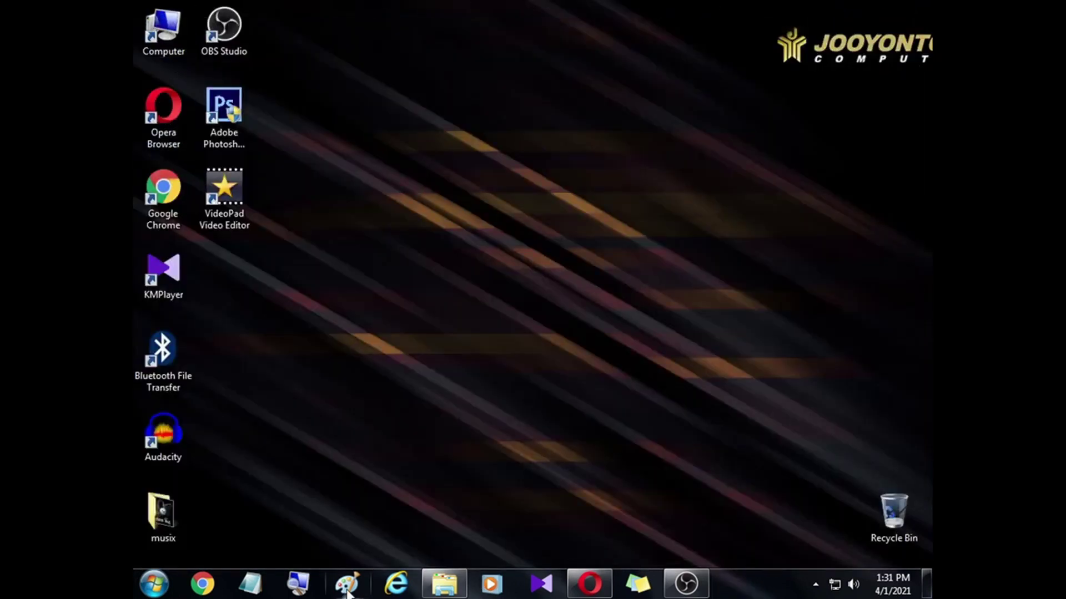
# Step: Start Magnifier and set the screen magnification to 200%
pyautogui.click(298, 583)
pyautogui.moveTo(292, 102); pyautogui.dragTo(248, 9)
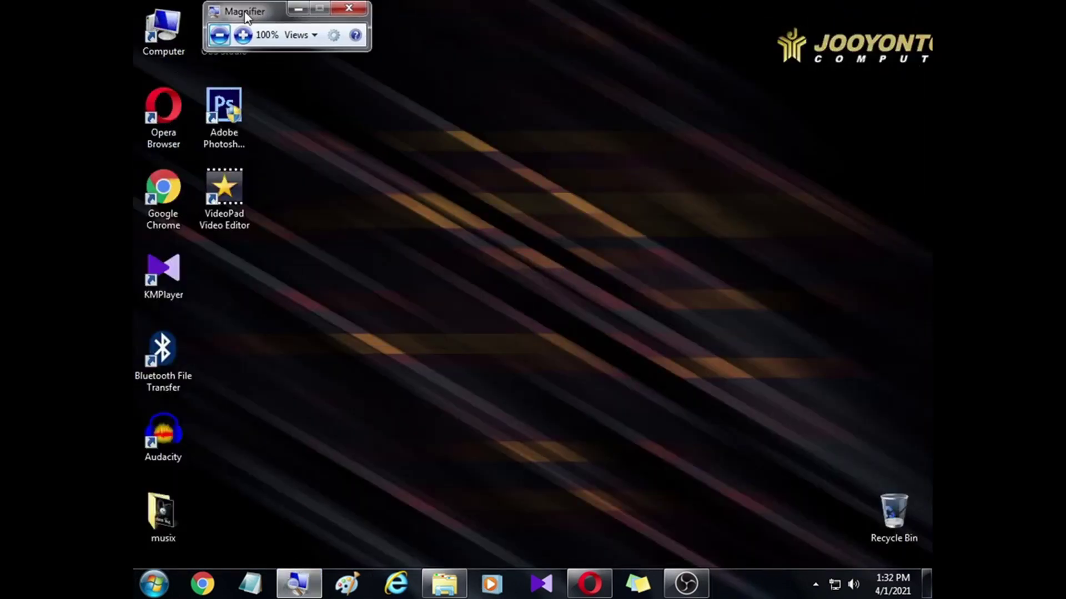
pyautogui.click(240, 35)
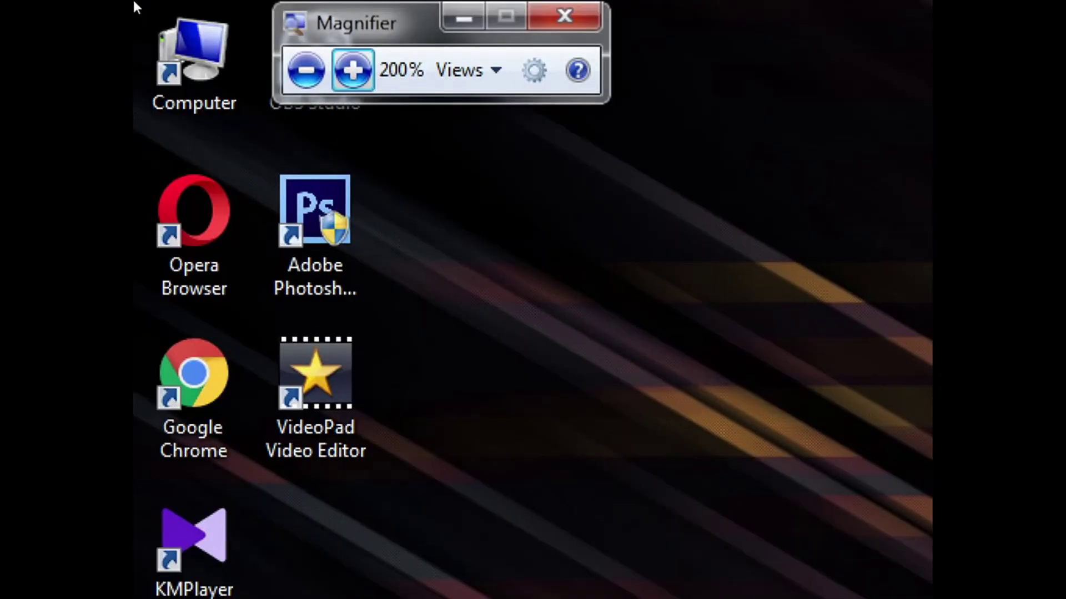
# Step: Open Computer Management from the desktop's Computer icon and display Disk Management
pyautogui.rightClick(181, 38)
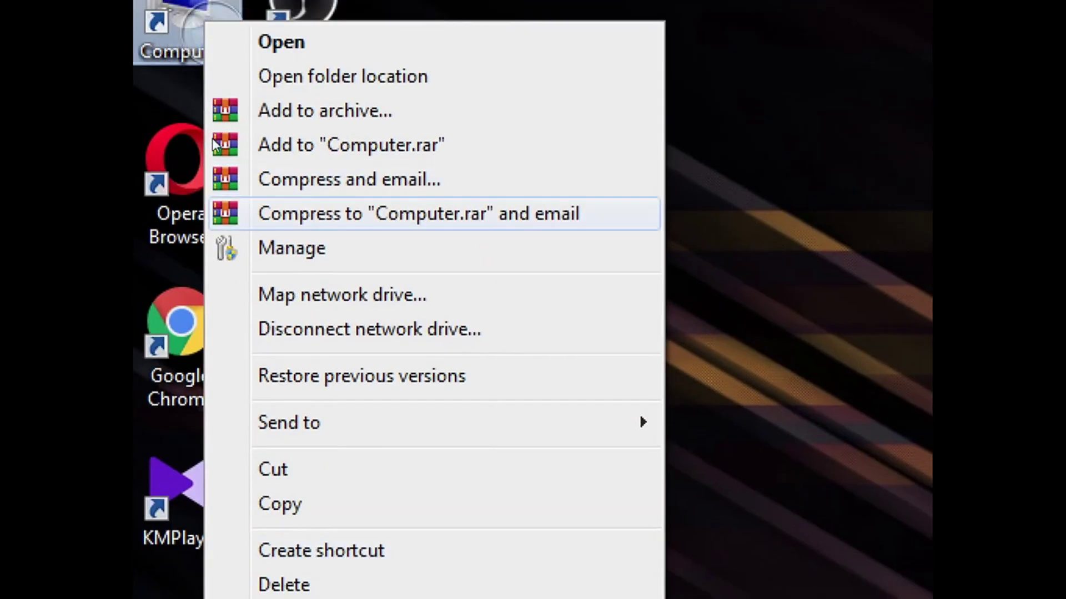
pyautogui.click(244, 250)
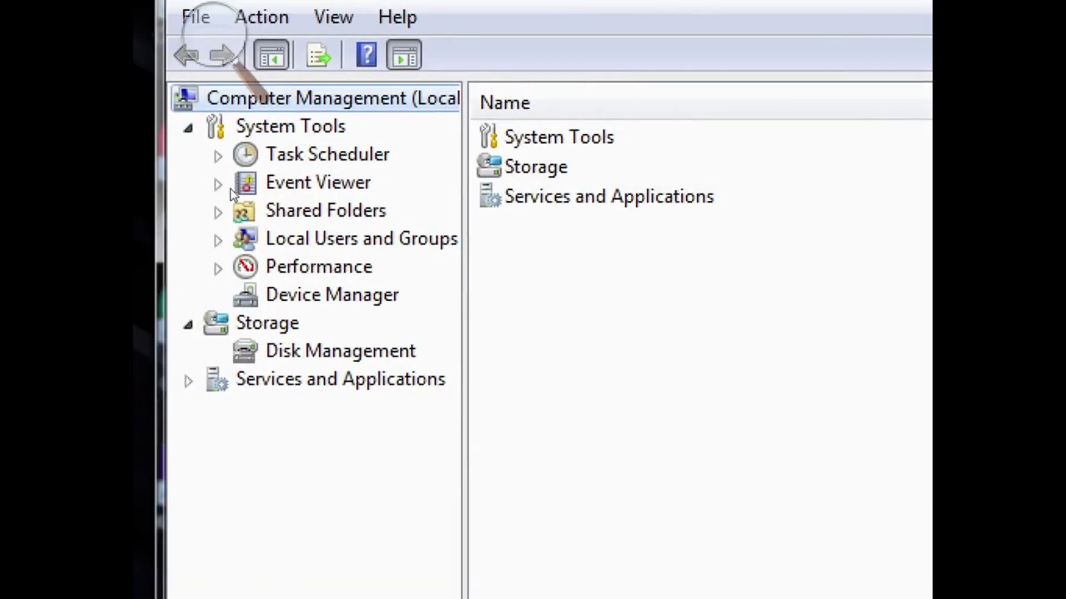
pyautogui.press('d')
pyautogui.press('i')
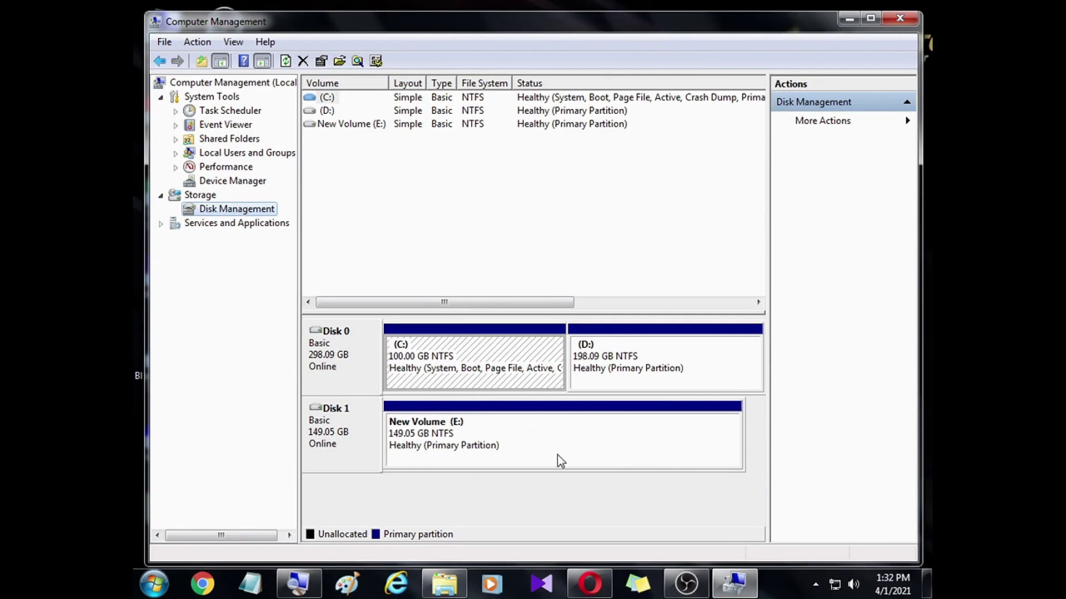
# Step: Try to format the New Volume (E:) partition on Disk 1
pyautogui.rightClick(585, 435)
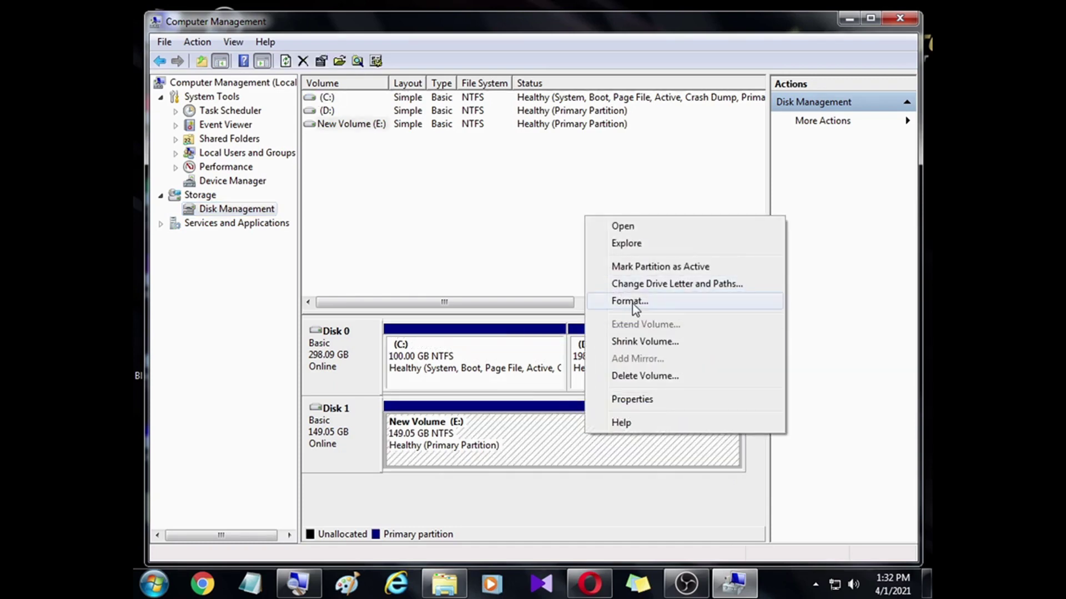
pyautogui.click(632, 303)
pyautogui.click(556, 357)
pyautogui.click(604, 349)
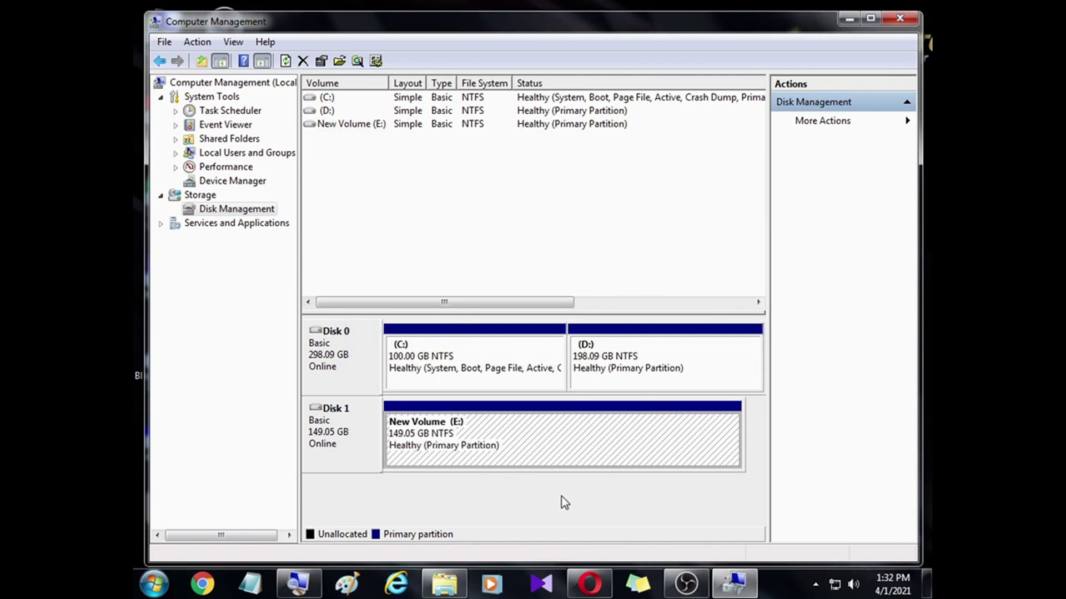
# Step: Delete the New Volume (E:) partition on Disk 1 and accept the loss of its data
pyautogui.click(596, 440)
pyautogui.rightClick(596, 441)
pyautogui.click(658, 381)
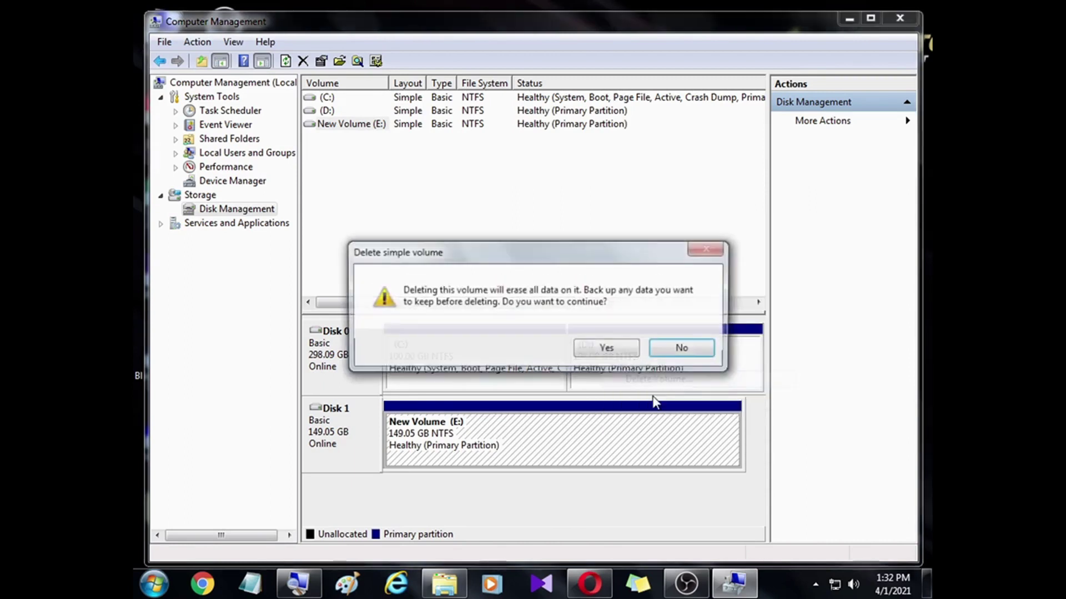
pyautogui.click(608, 348)
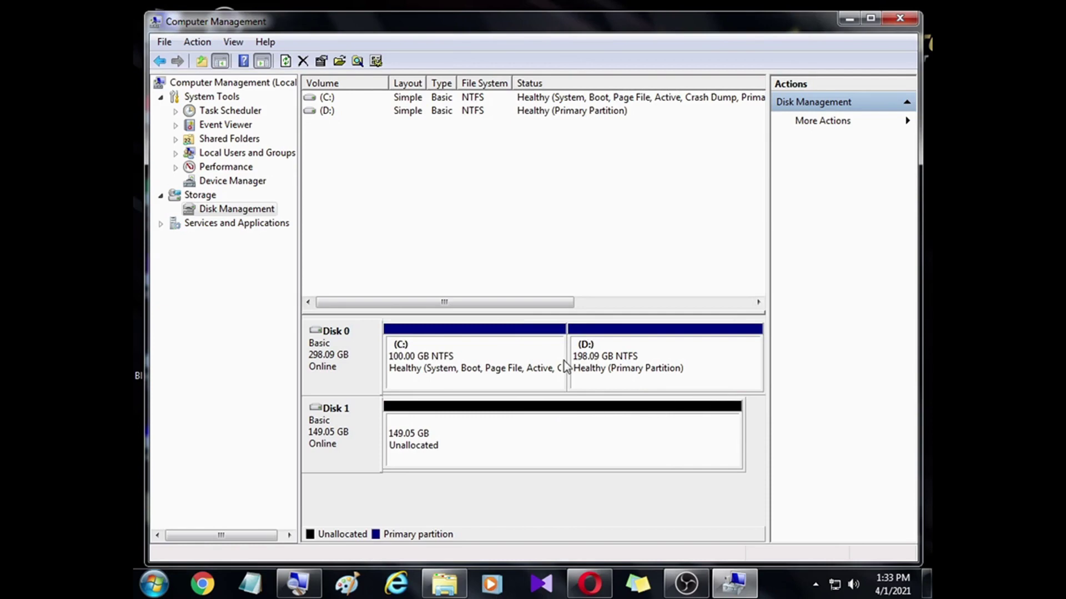
# Step: Check which hard disk drives the Computer window lists, then return to Disk Management
pyautogui.click(848, 17)
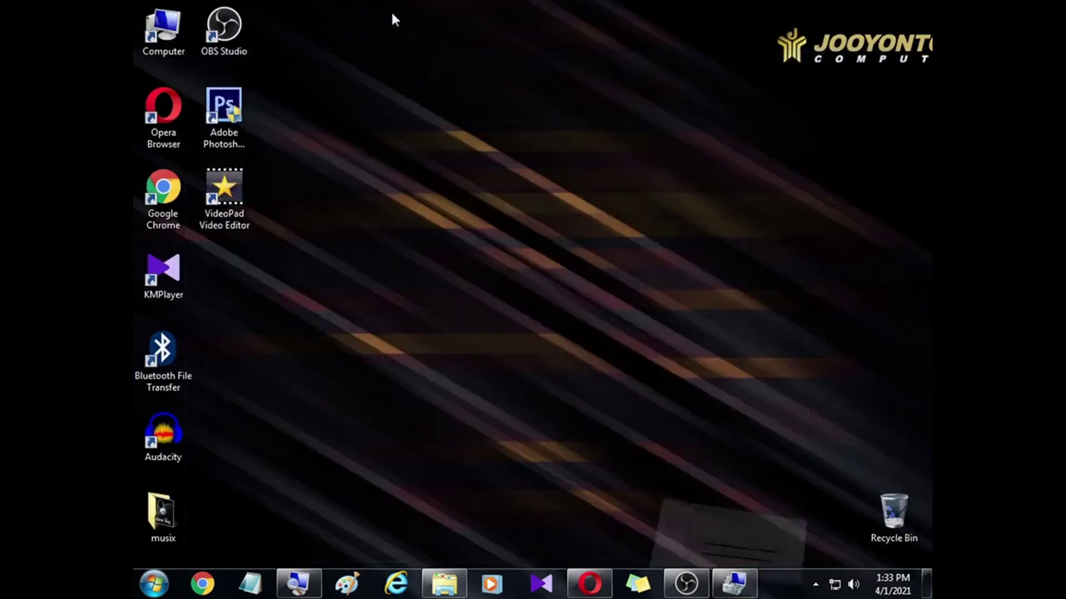
pyautogui.doubleClick(158, 25)
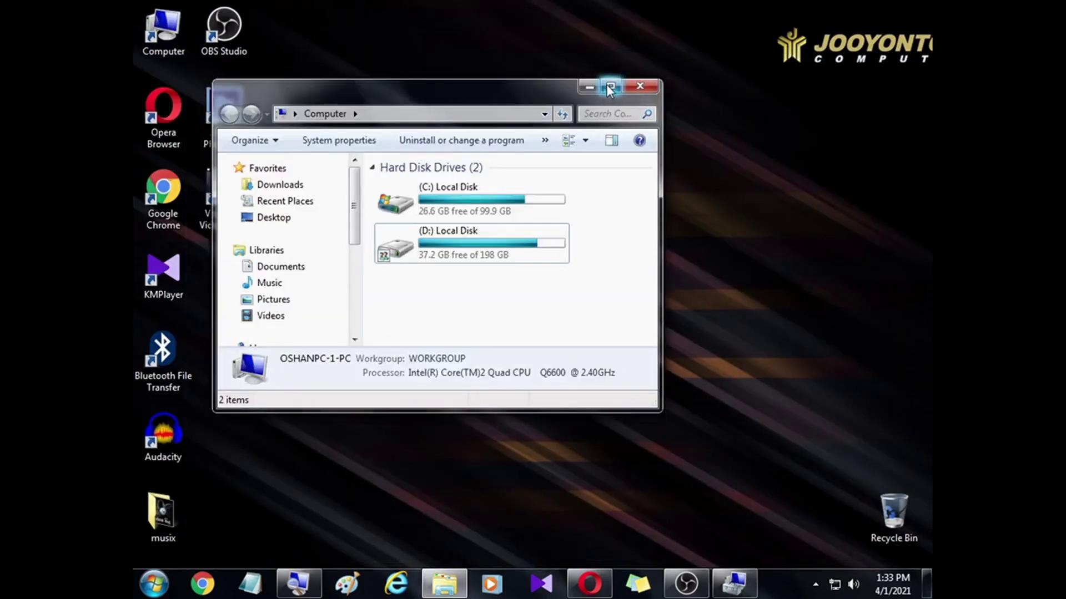
pyautogui.click(609, 86)
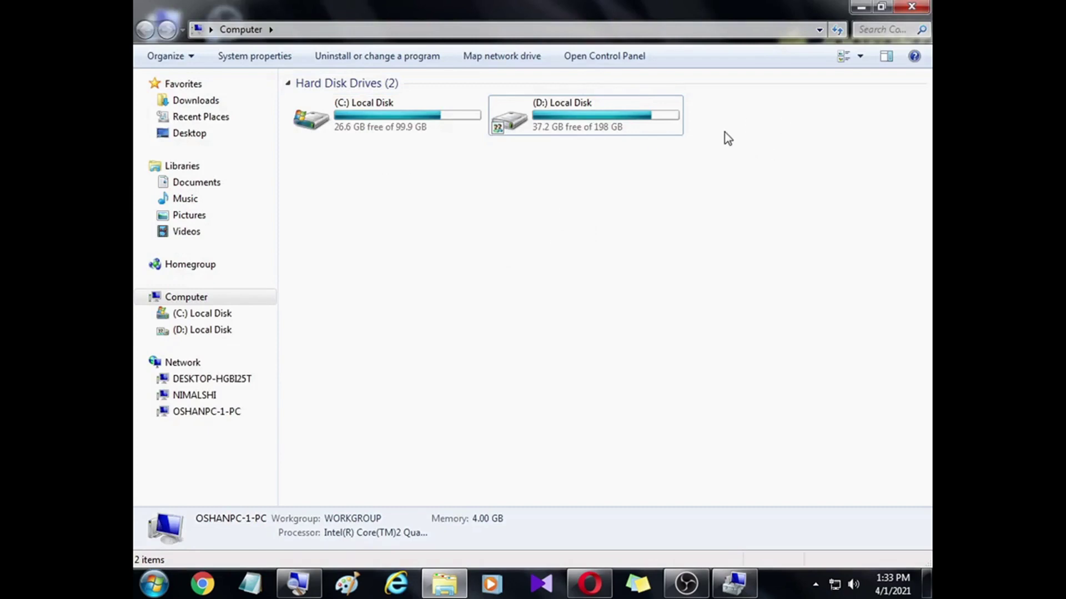
pyautogui.click(863, 8)
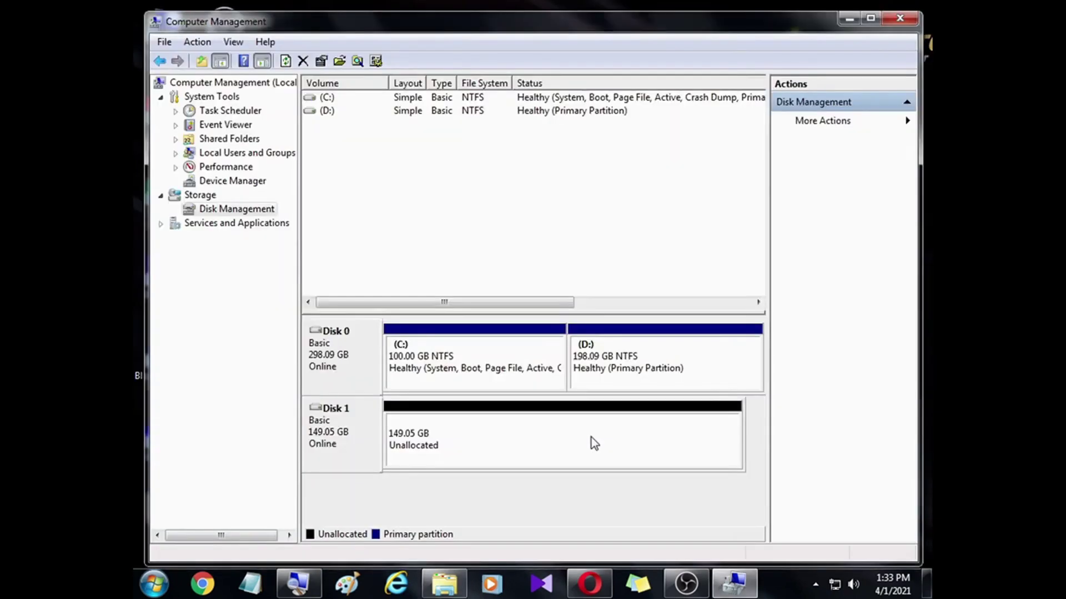
# Step: Start a new simple volume in Disk 1's unallocated space and set its size to 70000 MB
pyautogui.rightClick(587, 444)
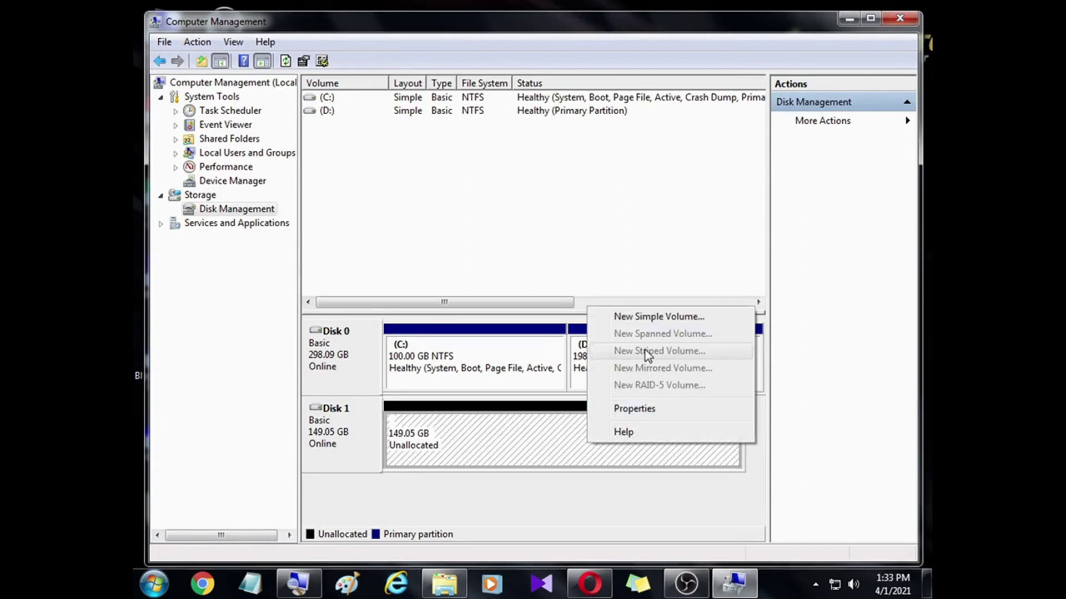
pyautogui.click(660, 314)
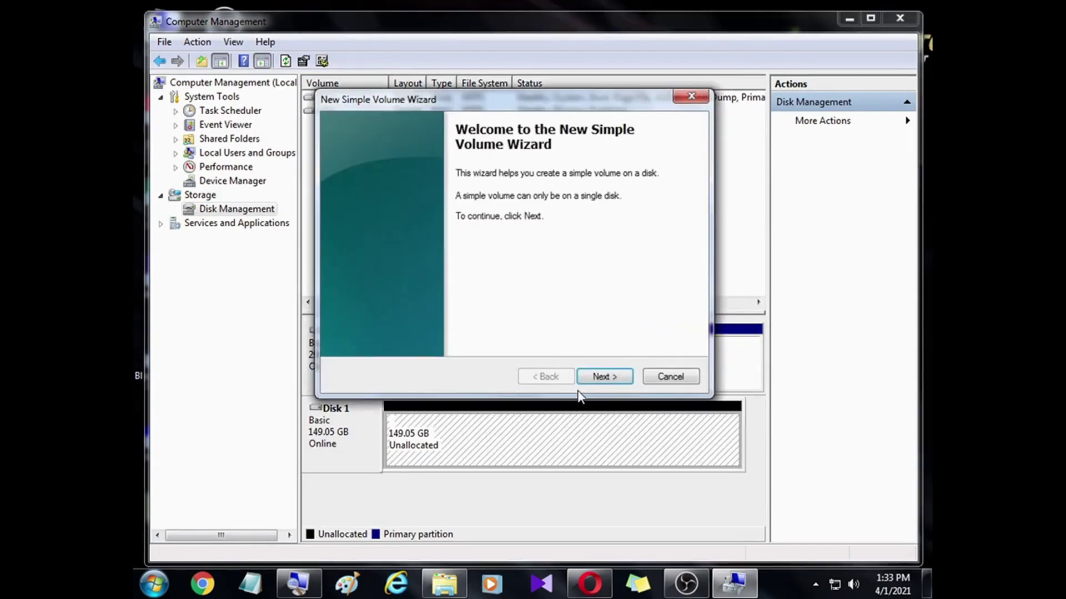
pyautogui.click(605, 377)
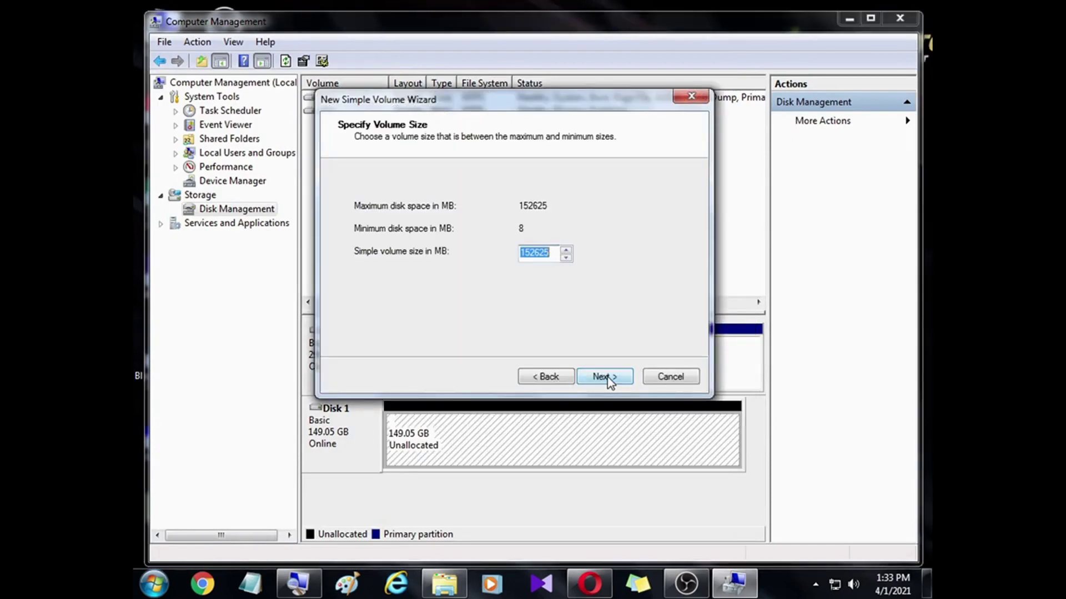
pyautogui.click(553, 254)
pyautogui.moveTo(555, 253); pyautogui.dragTo(474, 251)
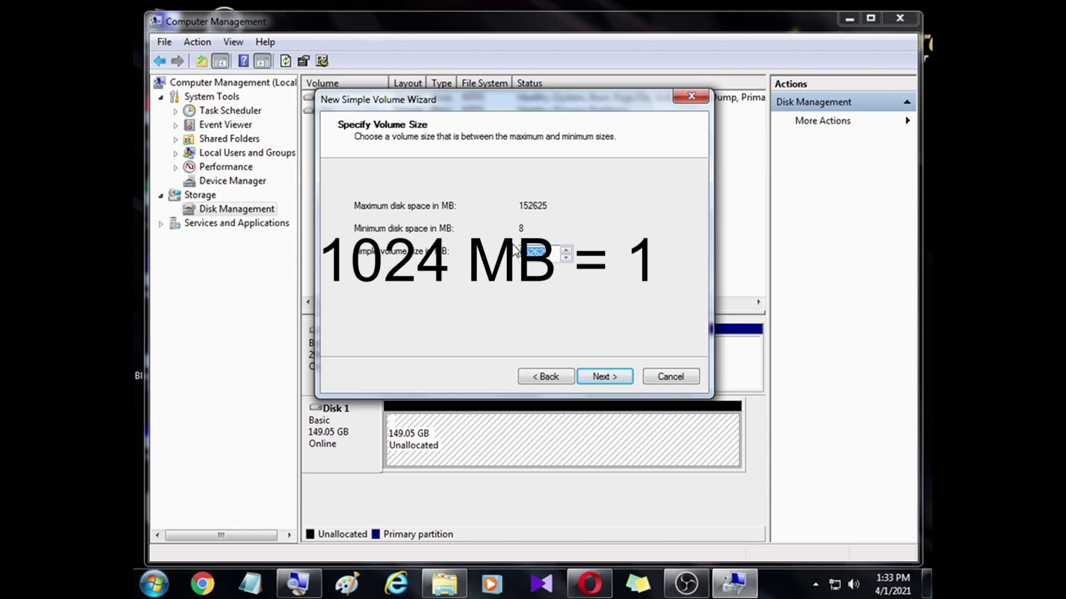
pyautogui.press('BackSpace')
pyautogui.write('1')
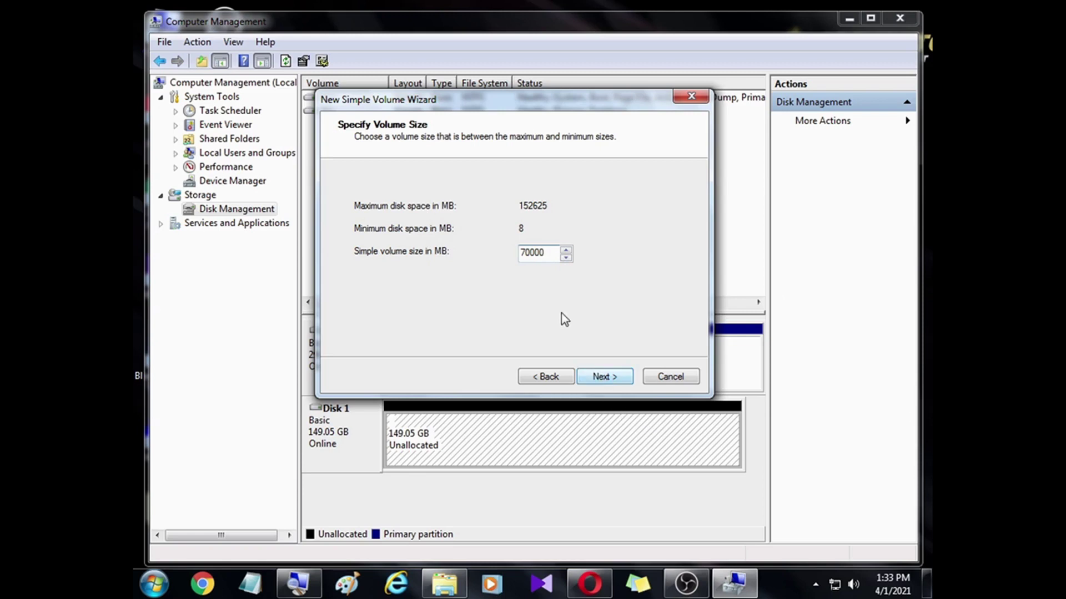
pyautogui.click(605, 377)
# Step: Assign drive letter Y to the new volume
pyautogui.click(588, 207)
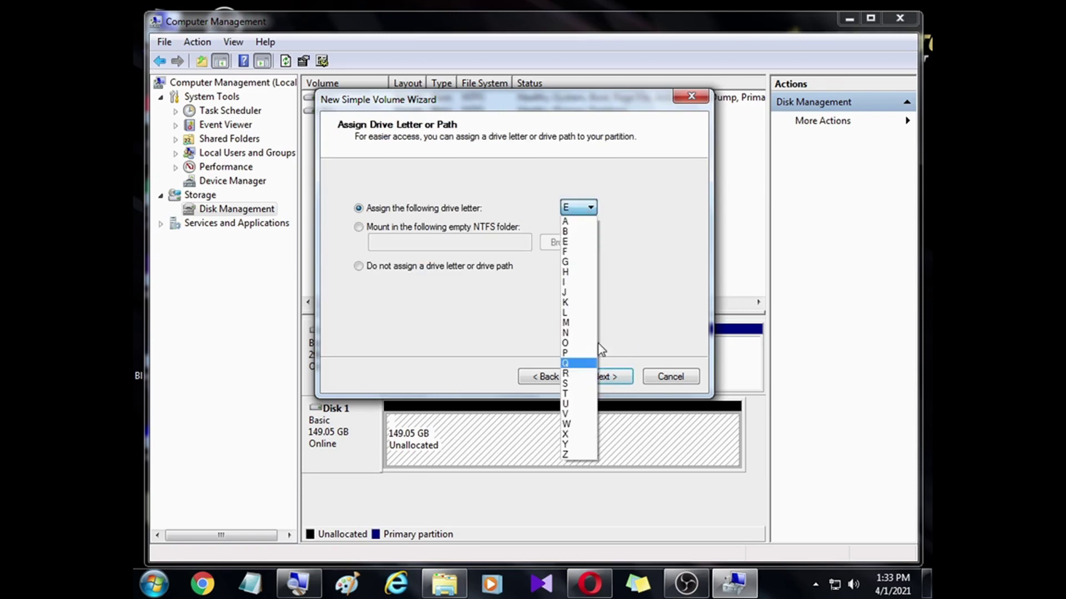
pyautogui.click(574, 444)
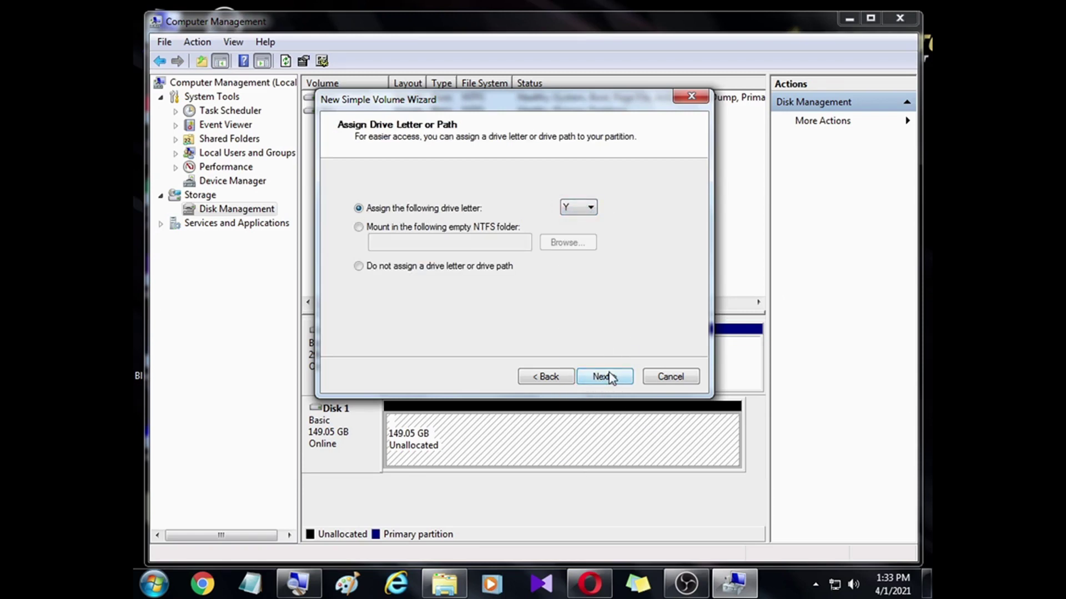
pyautogui.click(609, 377)
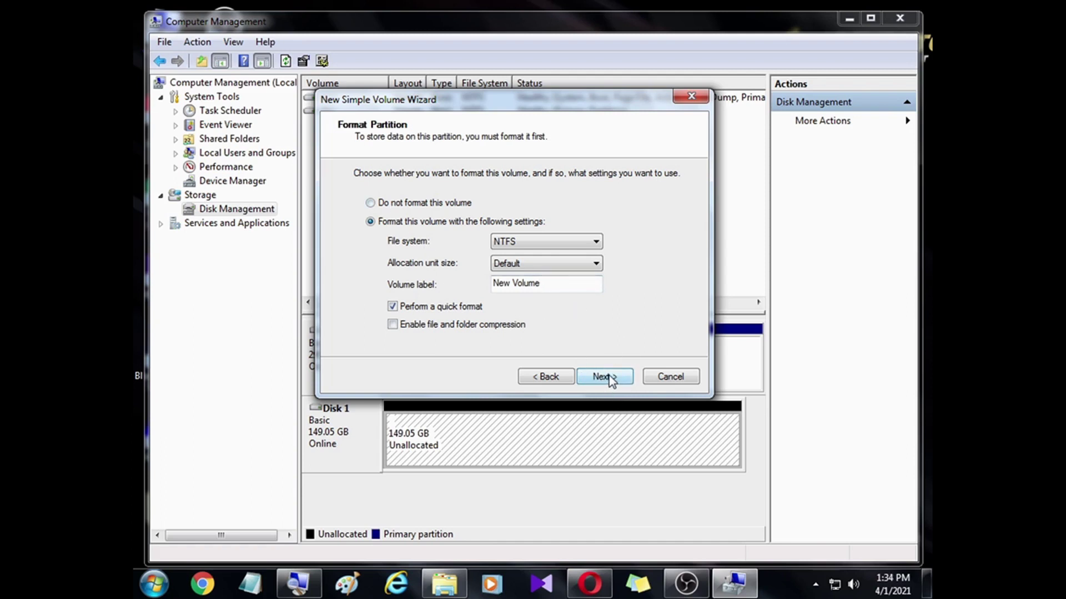
# Step: Shorten the volume label to New, keep the NTFS quick format settings, and create the volume
pyautogui.moveTo(540, 286); pyautogui.dragTo(481, 291)
pyautogui.click(552, 284)
pyautogui.doubleClick(521, 284)
pyautogui.press('BackSpace')
pyautogui.click(615, 381)
pyautogui.click(615, 378)
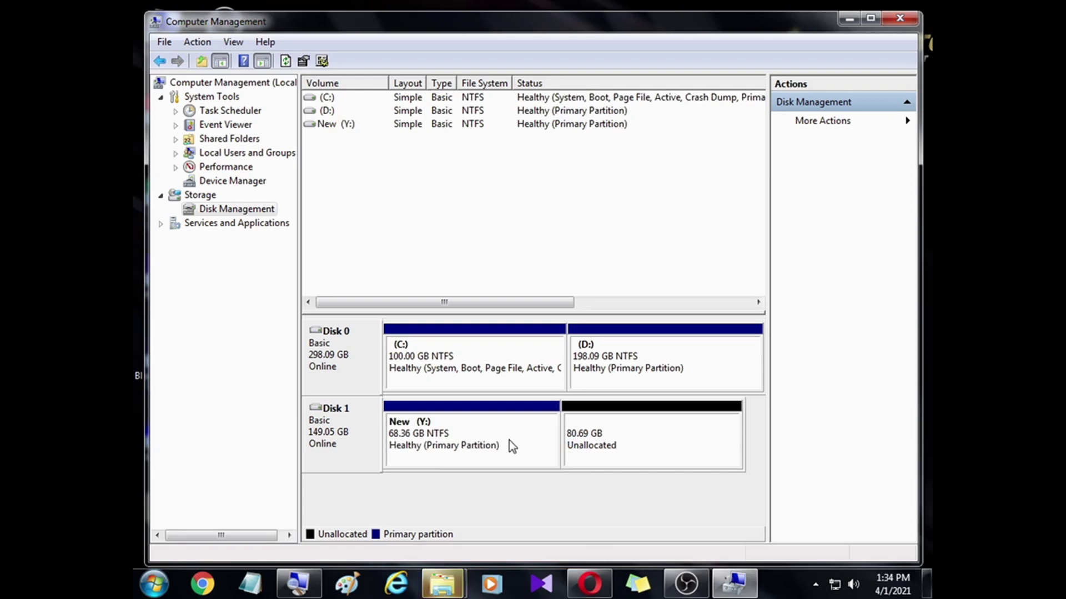
# Step: Open the New (Y:) drive to view its contents, and check the hard disk drives listed in the Computer window
pyautogui.click(849, 19)
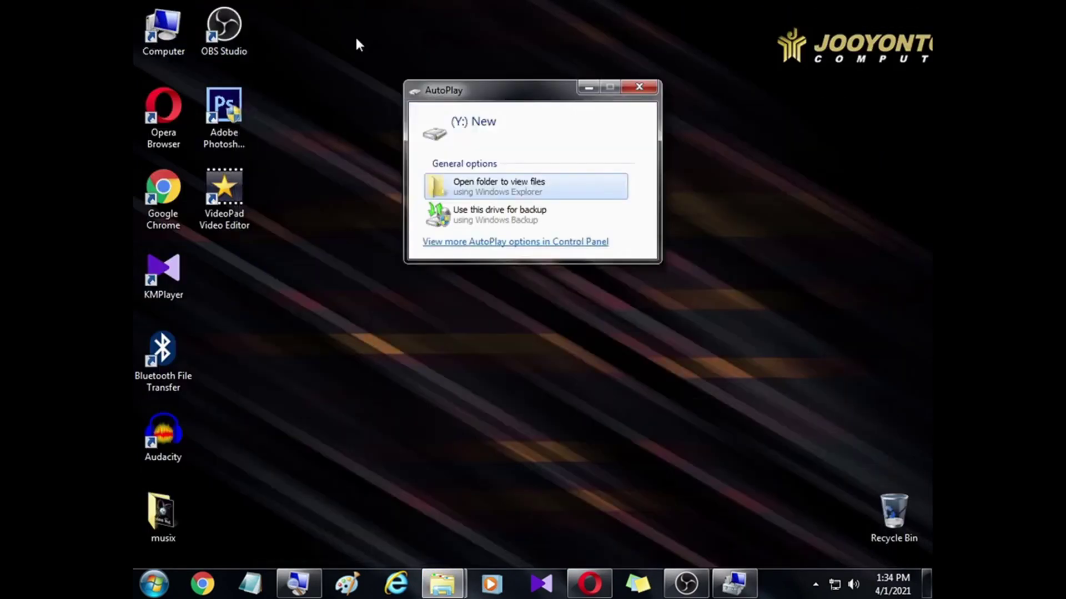
pyautogui.click(542, 193)
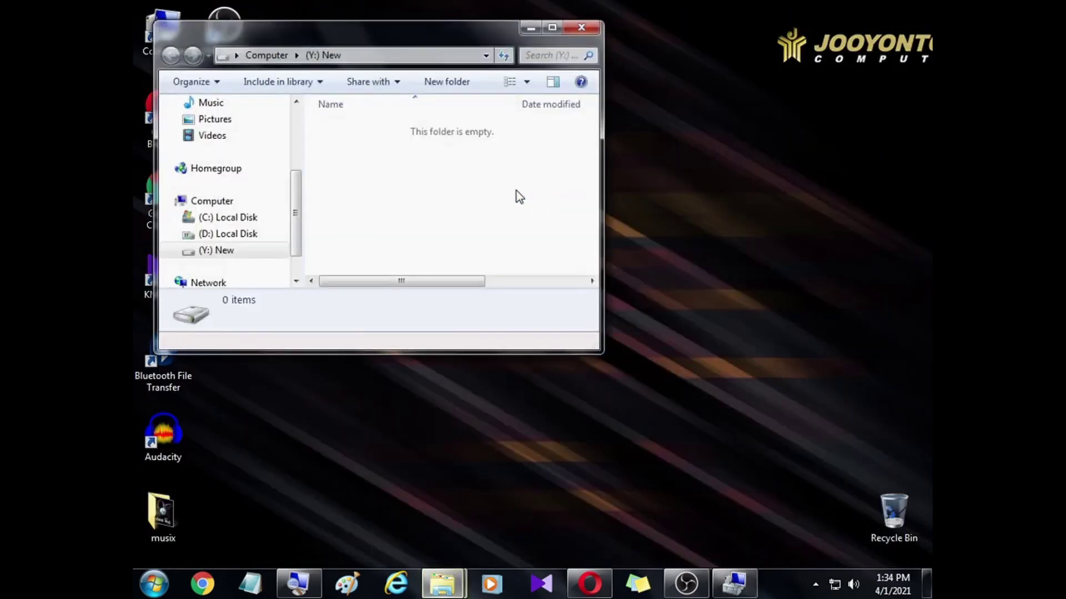
pyautogui.click(582, 26)
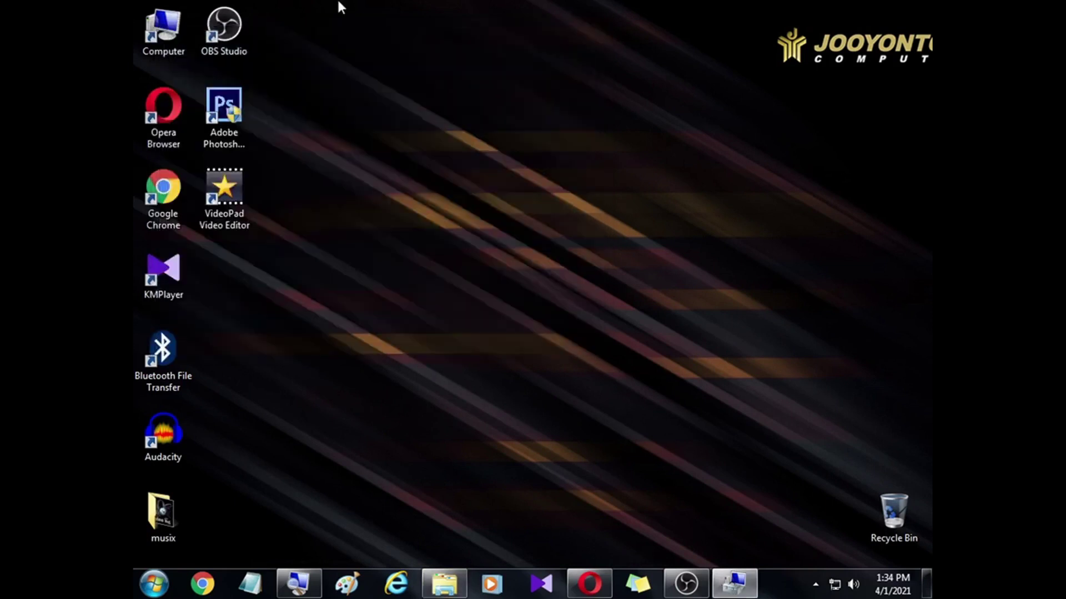
pyautogui.doubleClick(146, 19)
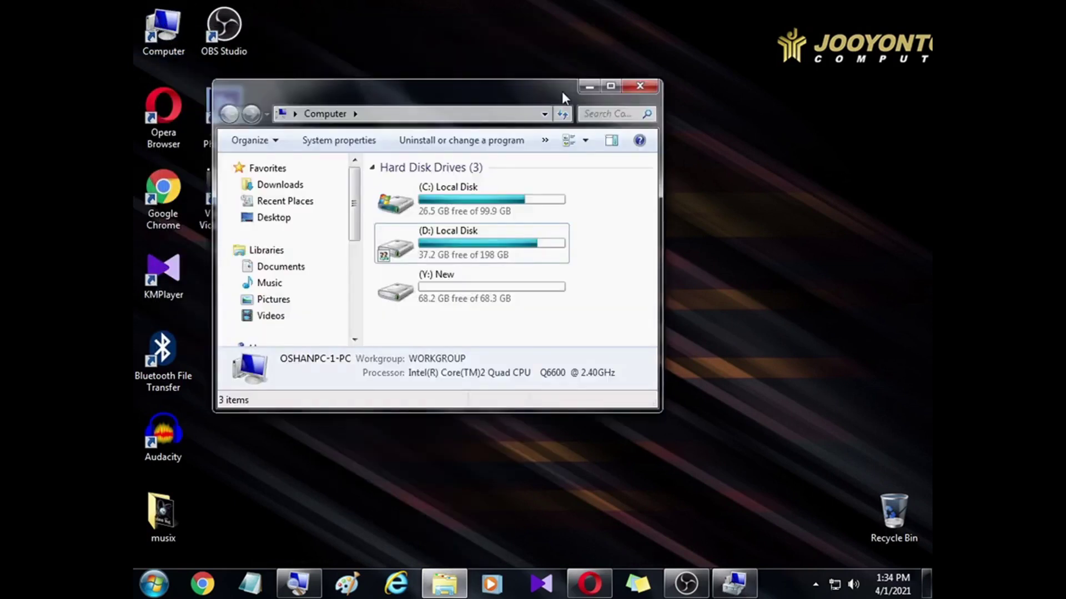
pyautogui.click(609, 89)
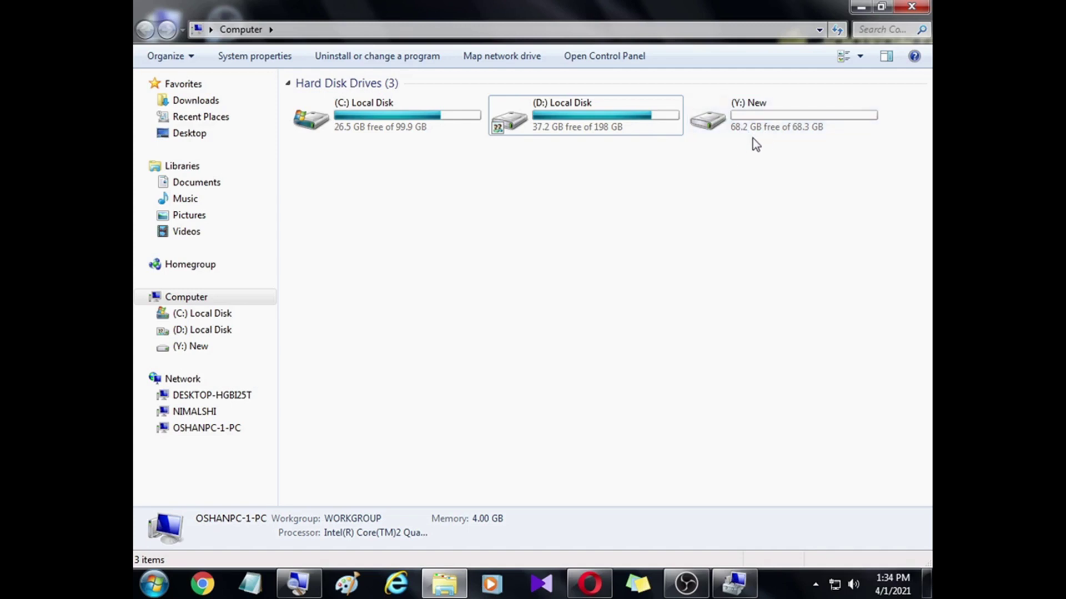
pyautogui.click(861, 7)
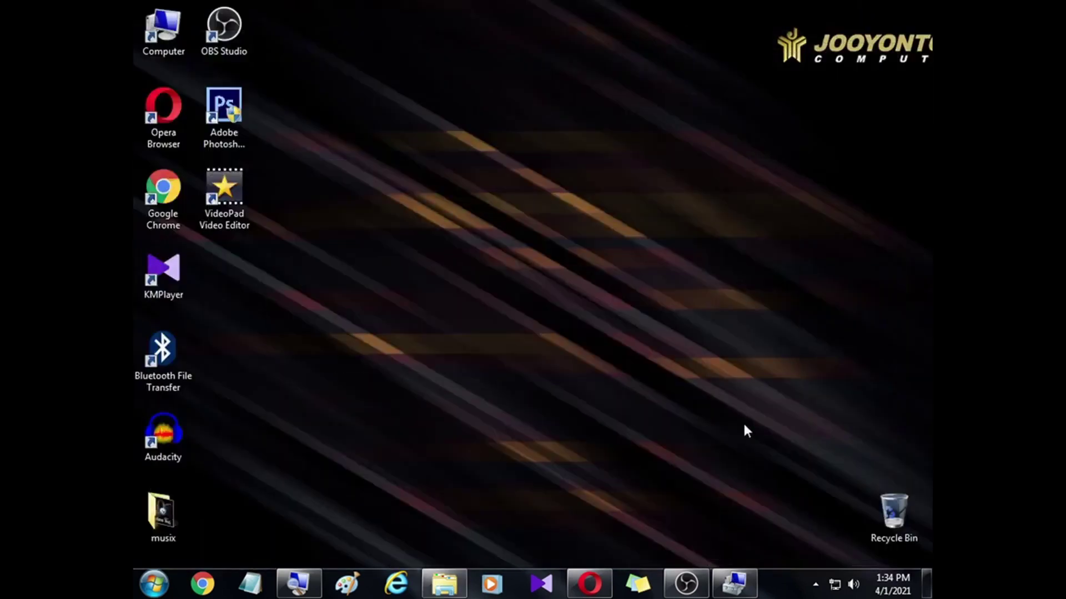
# Step: Return to Disk Management and start a new simple volume using all of Disk 1's remaining unallocated space
pyautogui.click(734, 583)
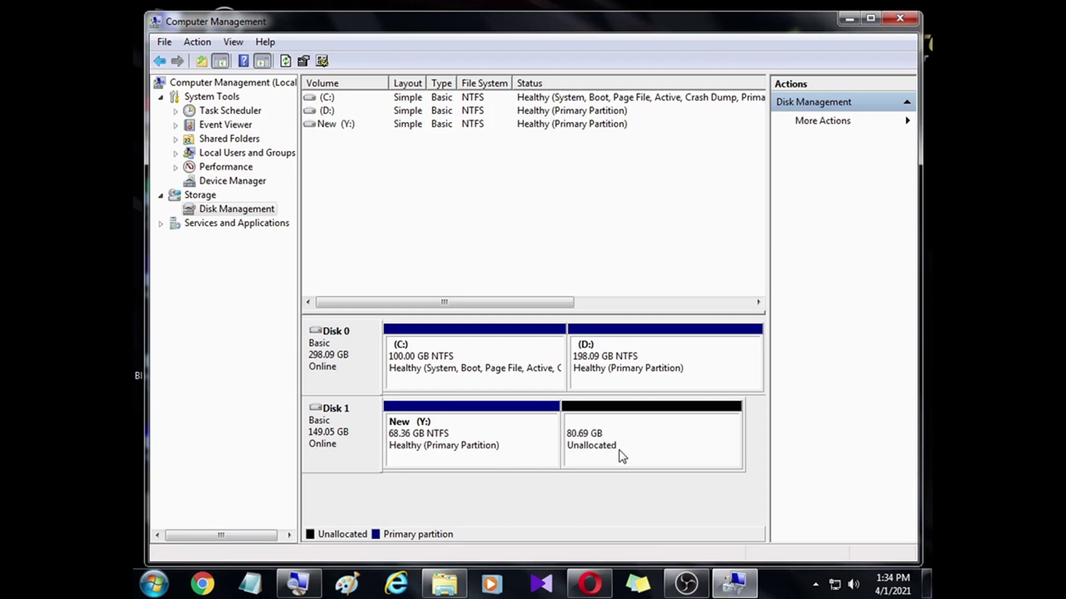
pyautogui.rightClick(661, 444)
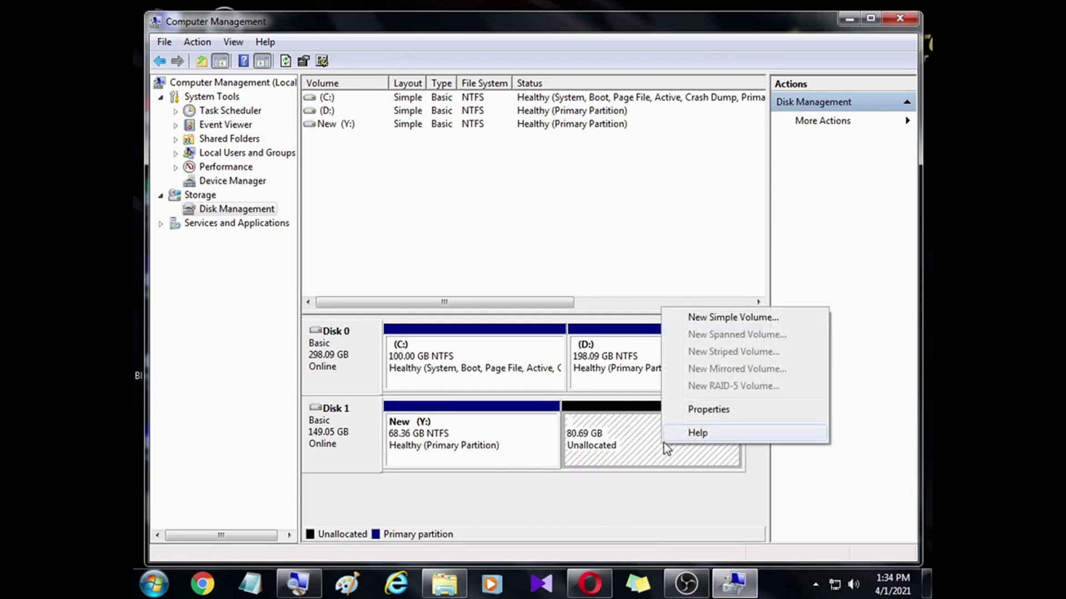
pyautogui.click(728, 319)
pyautogui.click(604, 377)
pyautogui.click(604, 376)
pyautogui.click(610, 376)
pyautogui.click(534, 378)
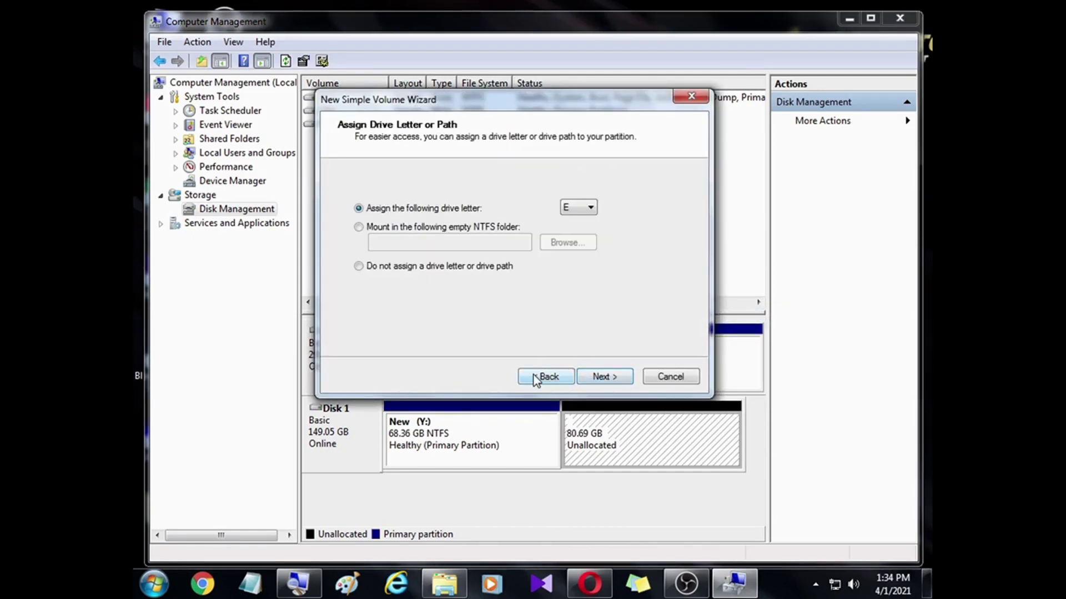
# Step: Assign drive letter Z and create the volume with the default NTFS format settings and New Volume label
pyautogui.click(590, 208)
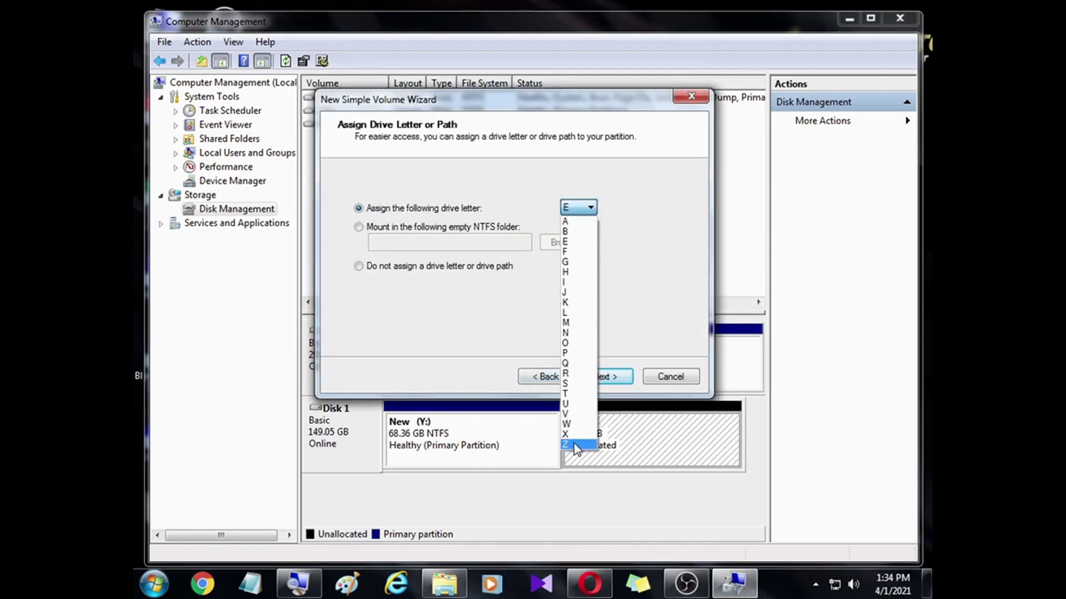
pyautogui.click(577, 447)
pyautogui.click(601, 377)
pyautogui.click(602, 378)
pyautogui.click(601, 377)
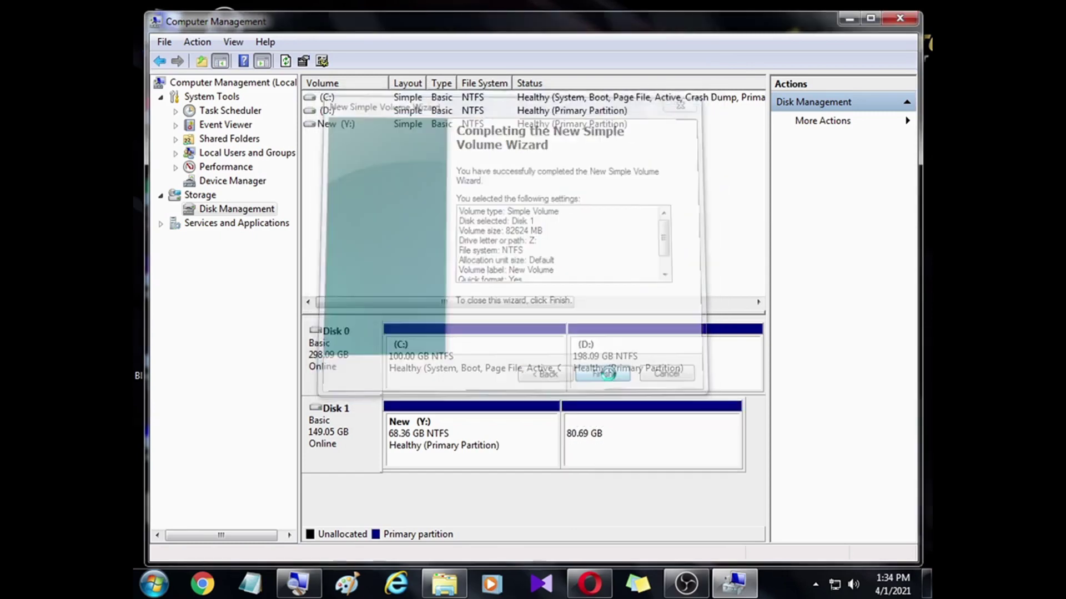
# Step: Check the hard disk drives listed in the Computer window, then return to Disk Management
pyautogui.click(839, 18)
pyautogui.press('Escape')
pyautogui.doubleClick(164, 25)
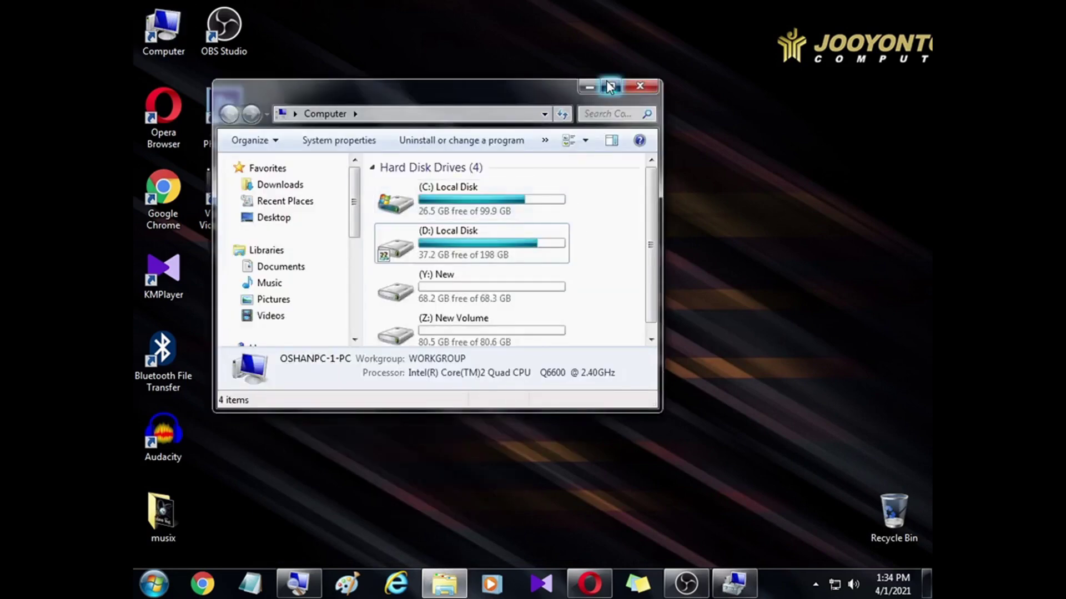
pyautogui.click(610, 86)
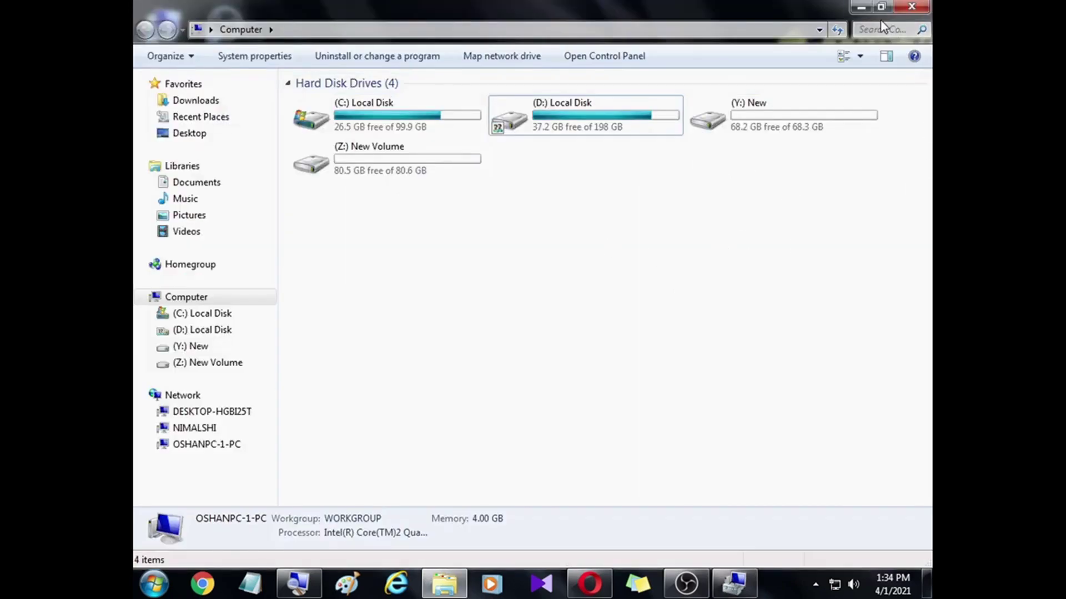
pyautogui.click(861, 7)
pyautogui.click(734, 586)
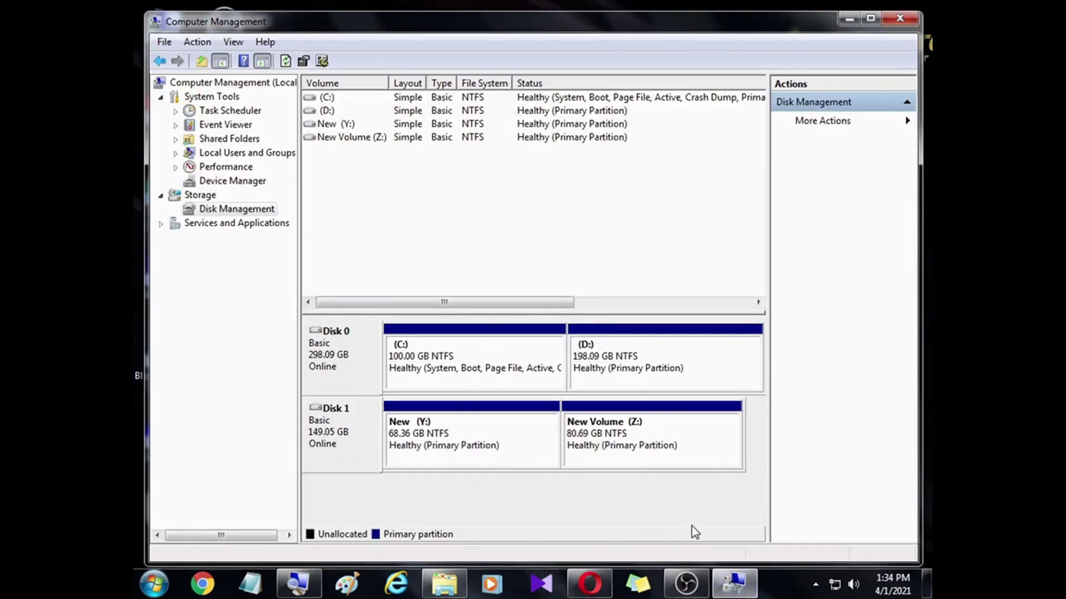
# Step: Switch to Opera, view the contents of the downloaded hdsentinel_trial_setup.zip, then close the archive and minimize the browser
pyautogui.click(848, 21)
pyautogui.click(590, 584)
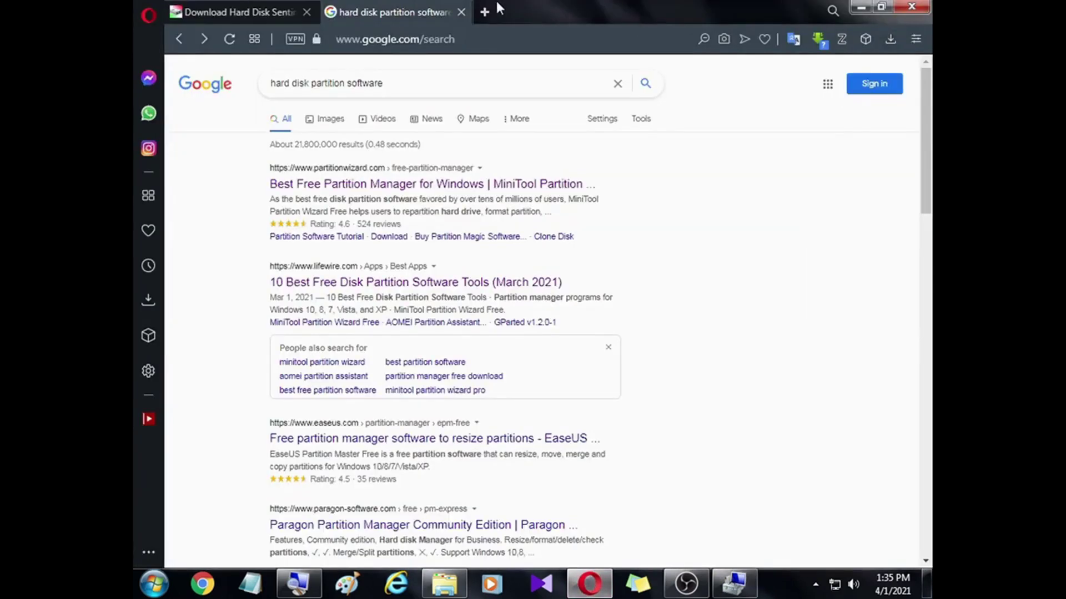
pyautogui.click(481, 14)
pyautogui.click(891, 39)
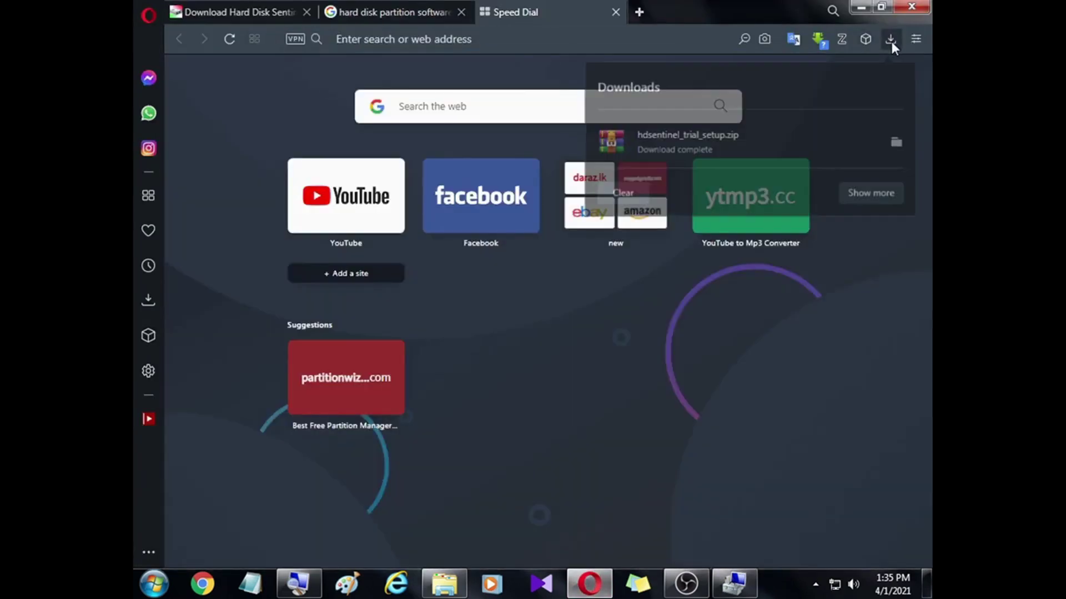
pyautogui.click(738, 143)
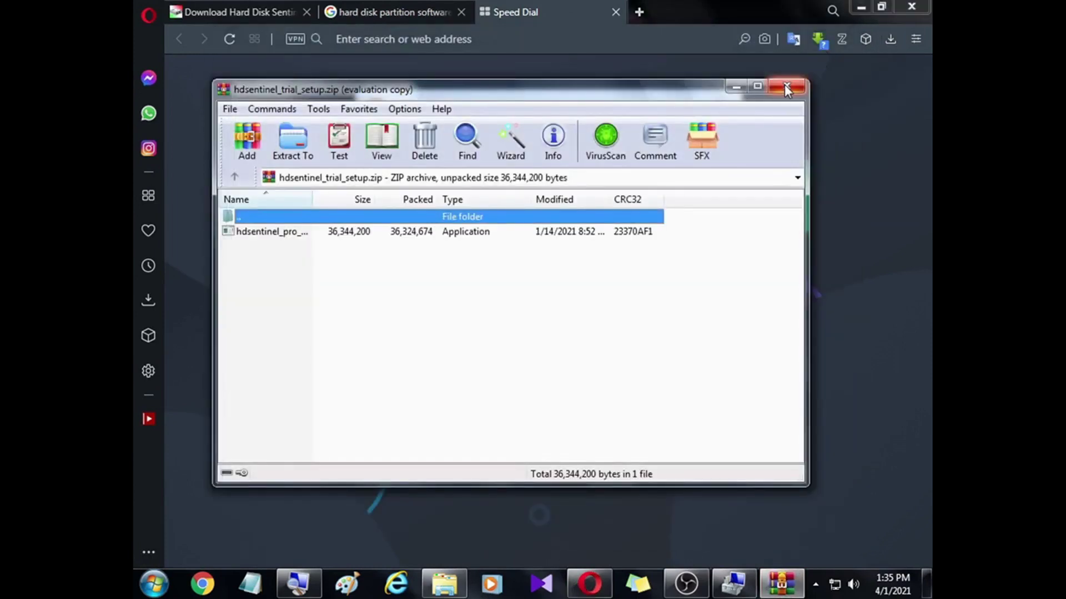
pyautogui.click(787, 86)
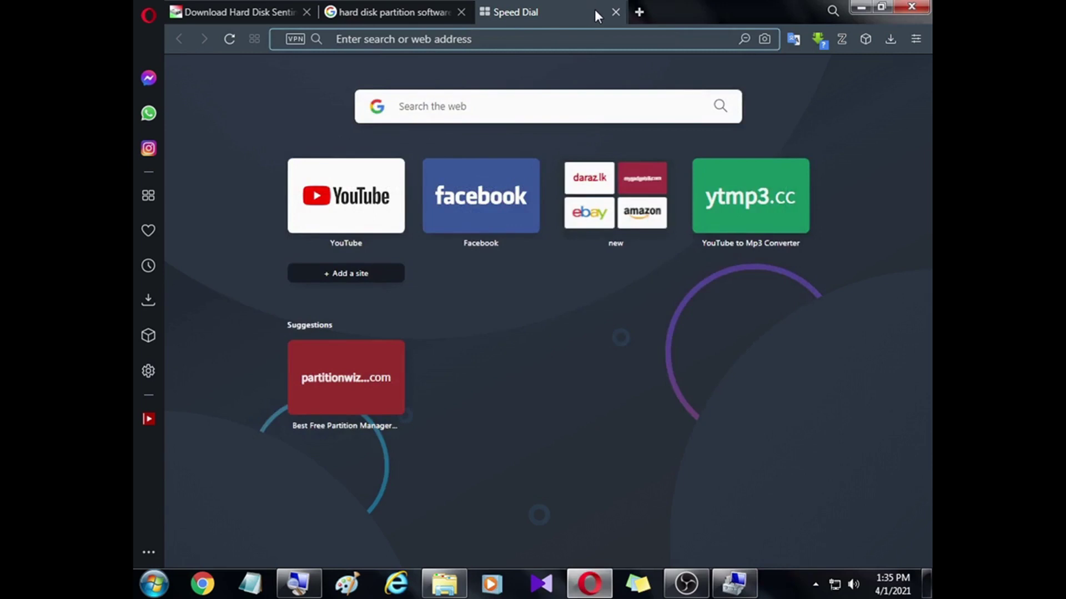
pyautogui.click(615, 11)
pyautogui.click(861, 7)
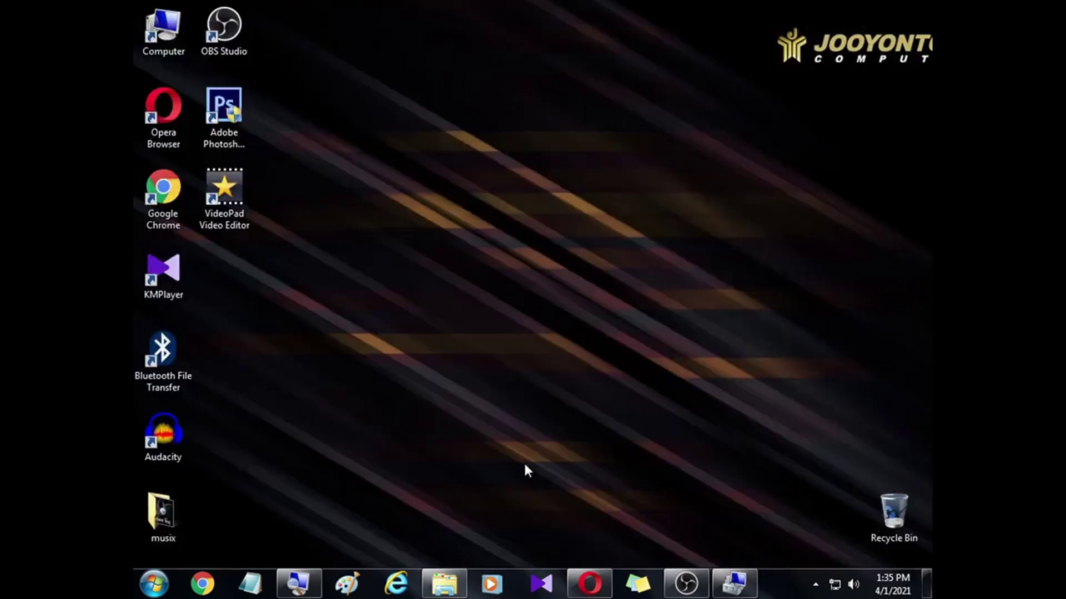
# Step: Extract the hdsentinel_trial_setup archive directly into the Downloads folder
pyautogui.click(445, 584)
pyautogui.click(205, 101)
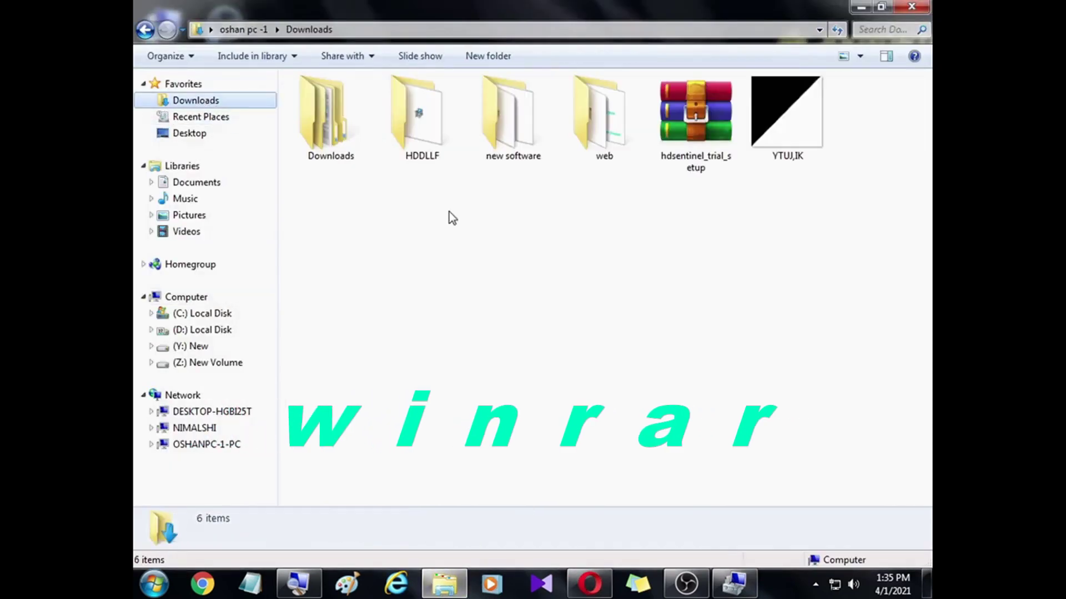
pyautogui.rightClick(716, 136)
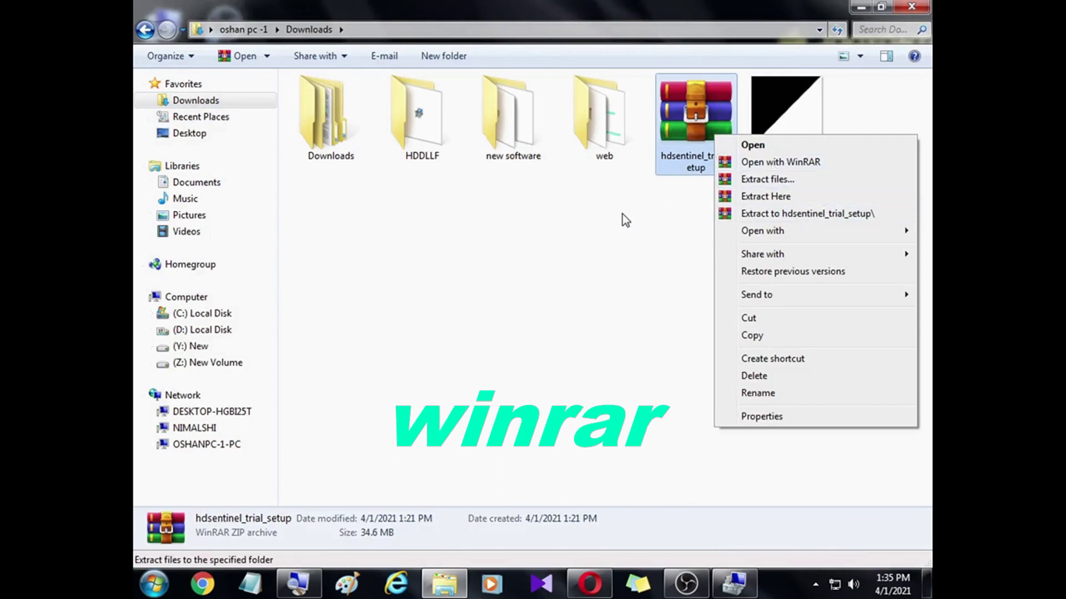
pyautogui.click(804, 198)
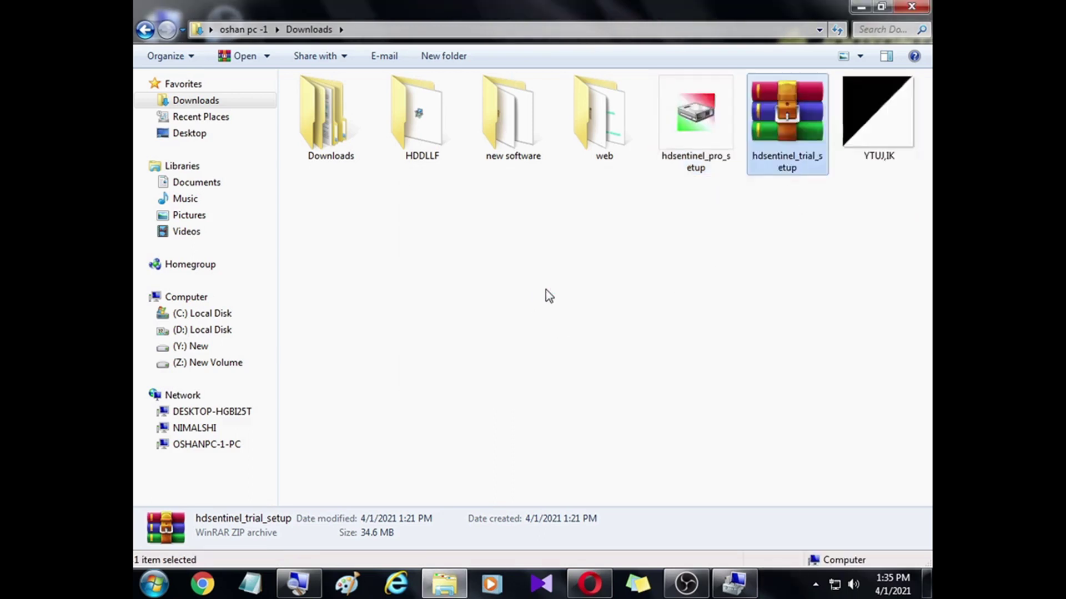
# Step: Run the hdsentinel_pro_setup installer in English and accept the Hard Disk Sentinel license agreement
pyautogui.doubleClick(697, 117)
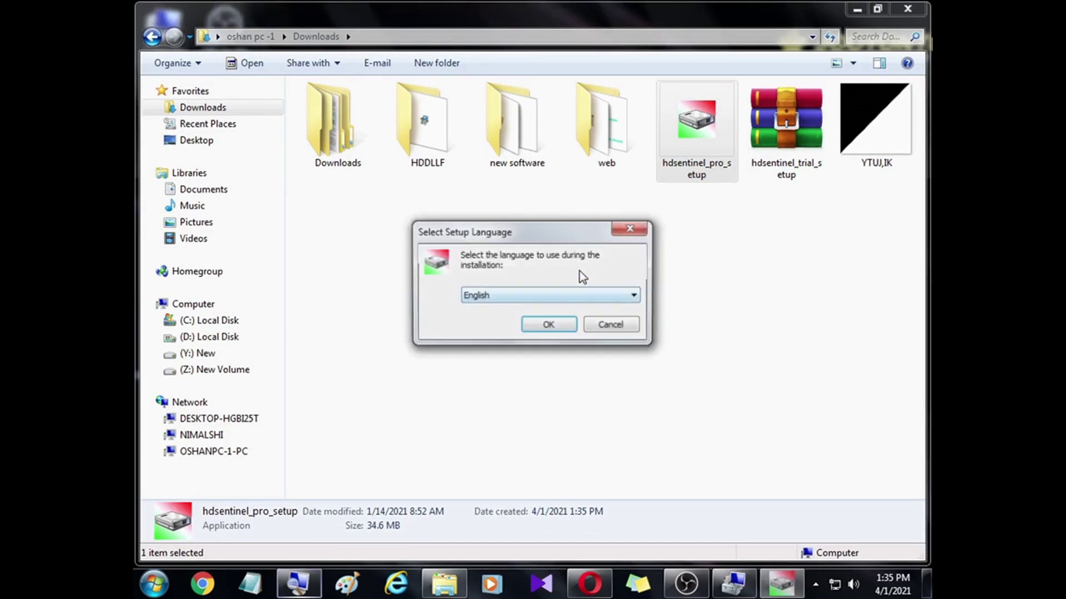
pyautogui.click(560, 325)
pyautogui.click(631, 413)
pyautogui.click(442, 369)
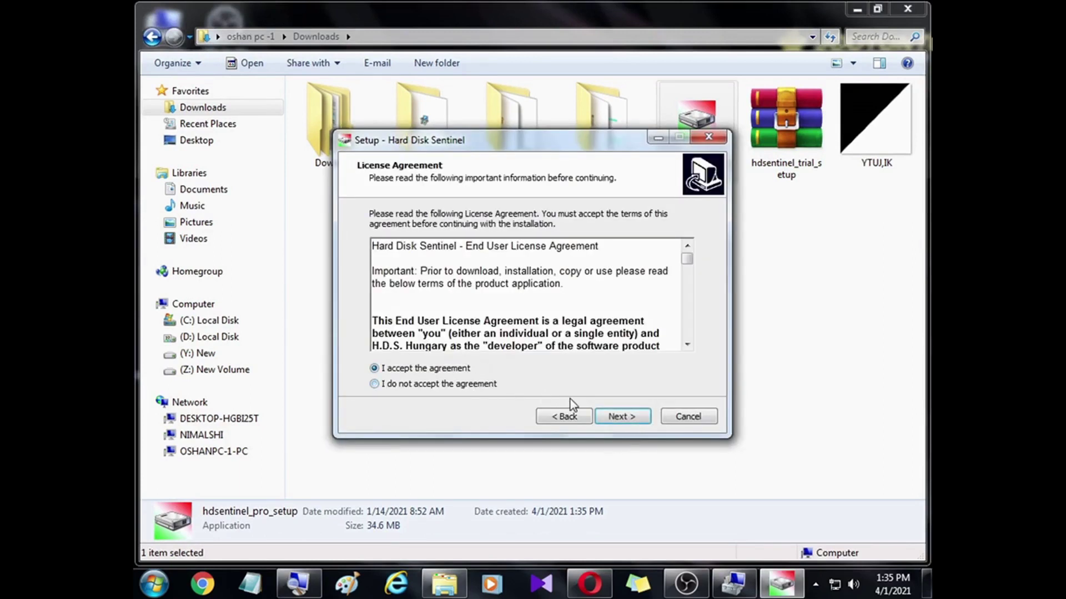
pyautogui.click(626, 416)
# Step: Choose the existing C:\Program Files (x86)\Hard Disk Sentinel folder for installation and keep the default Start Menu folder and additional icons
pyautogui.click(621, 416)
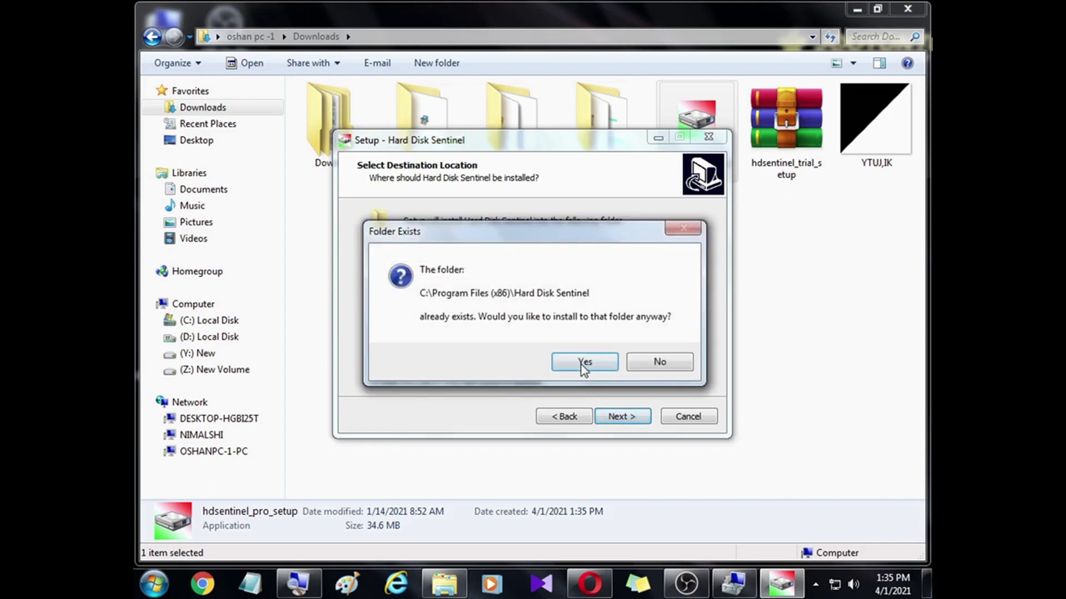
pyautogui.click(584, 362)
pyautogui.click(632, 417)
pyautogui.click(633, 418)
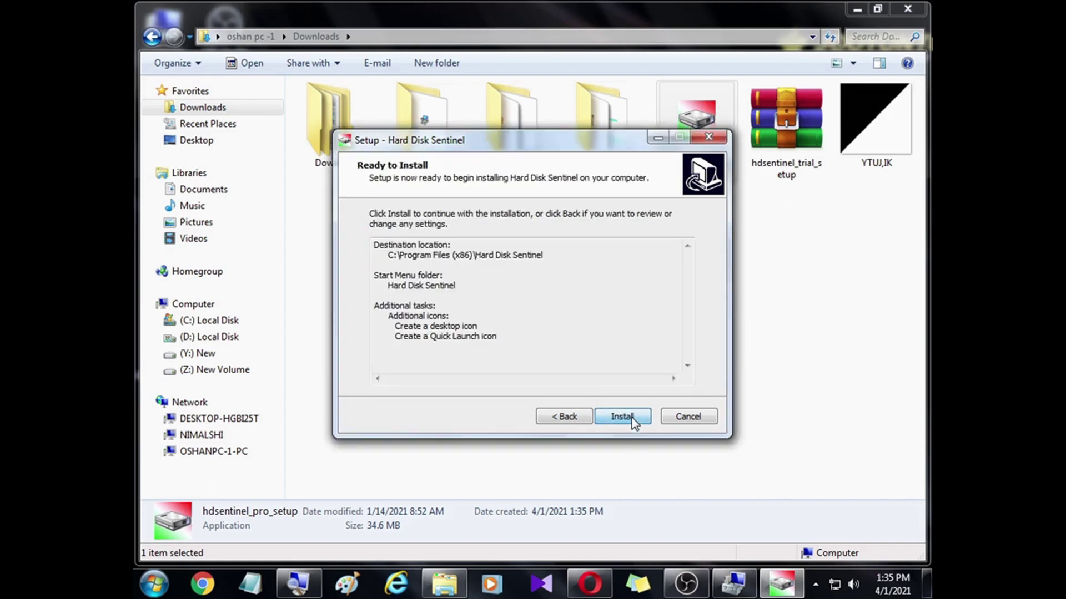
# Step: Install Hard Disk Sentinel with the desktop and Quick Launch icons, and dismiss the evaluation version notice when the program starts
pyautogui.click(634, 417)
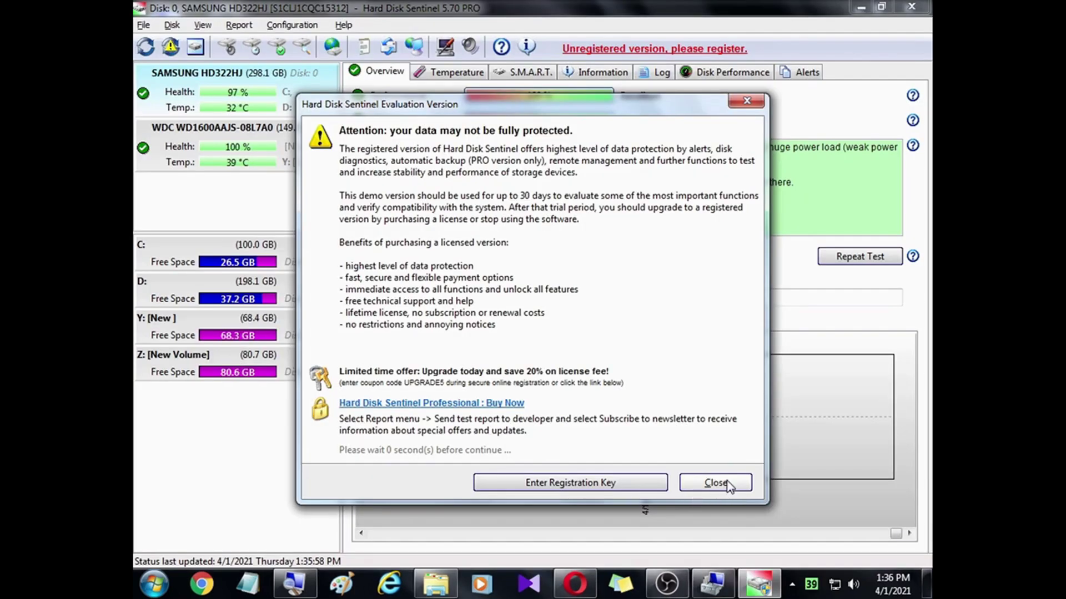
pyautogui.click(716, 482)
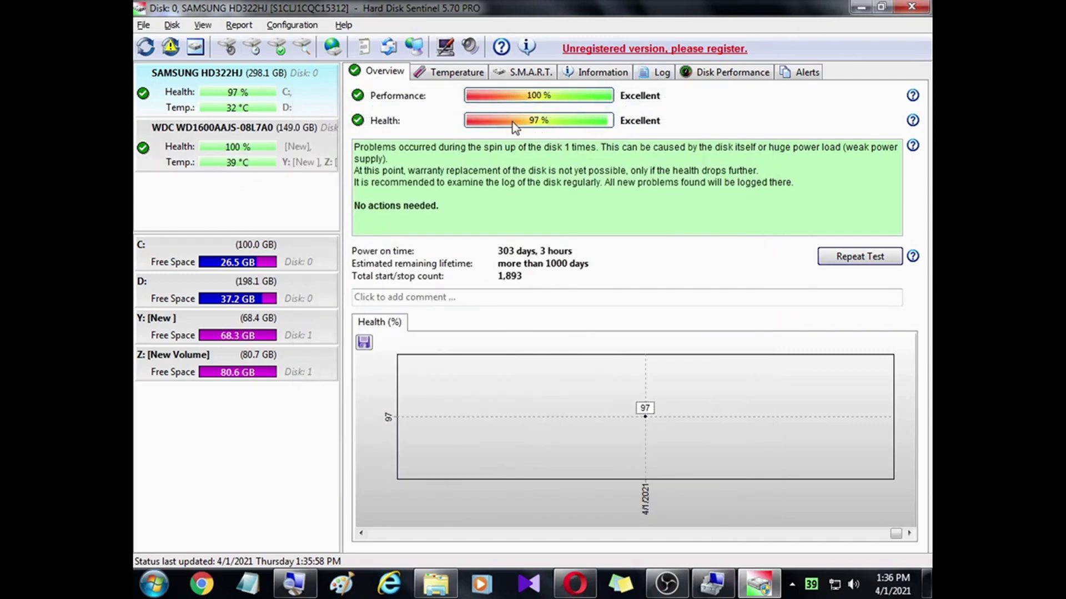
# Step: Compare the health and performance overviews of the SAMSUNG and WDC disks, also checking the C: partition details and the WDC disk's temperature
pyautogui.click(259, 158)
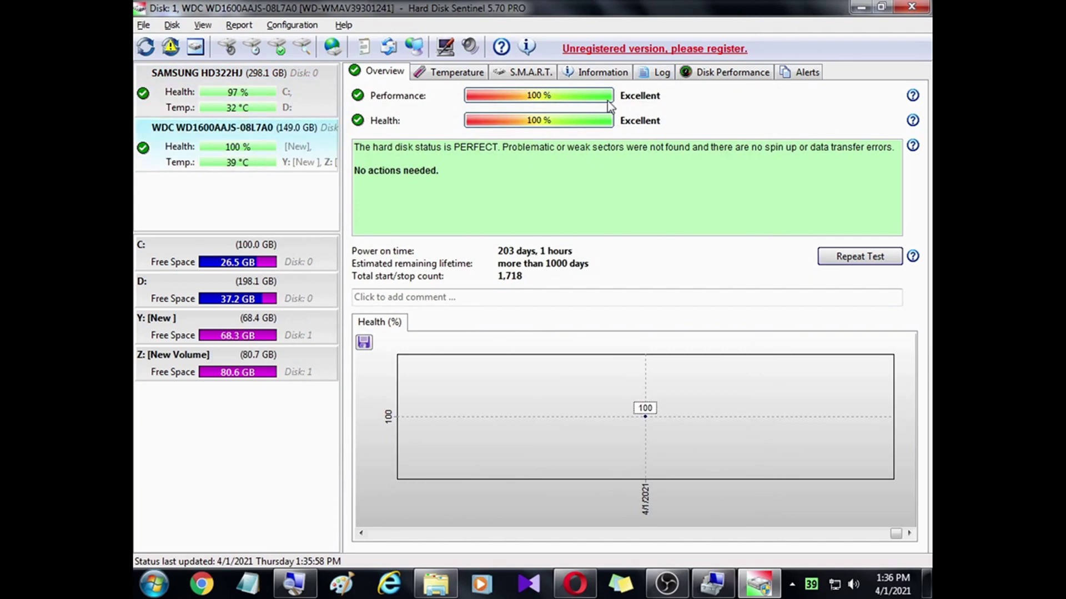
pyautogui.click(299, 100)
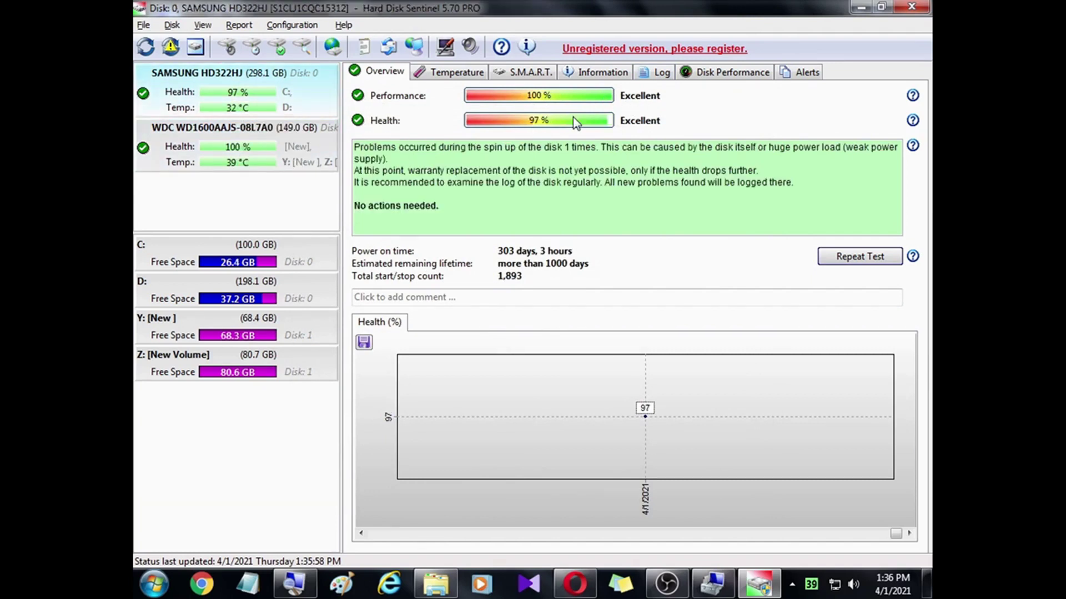
pyautogui.click(319, 133)
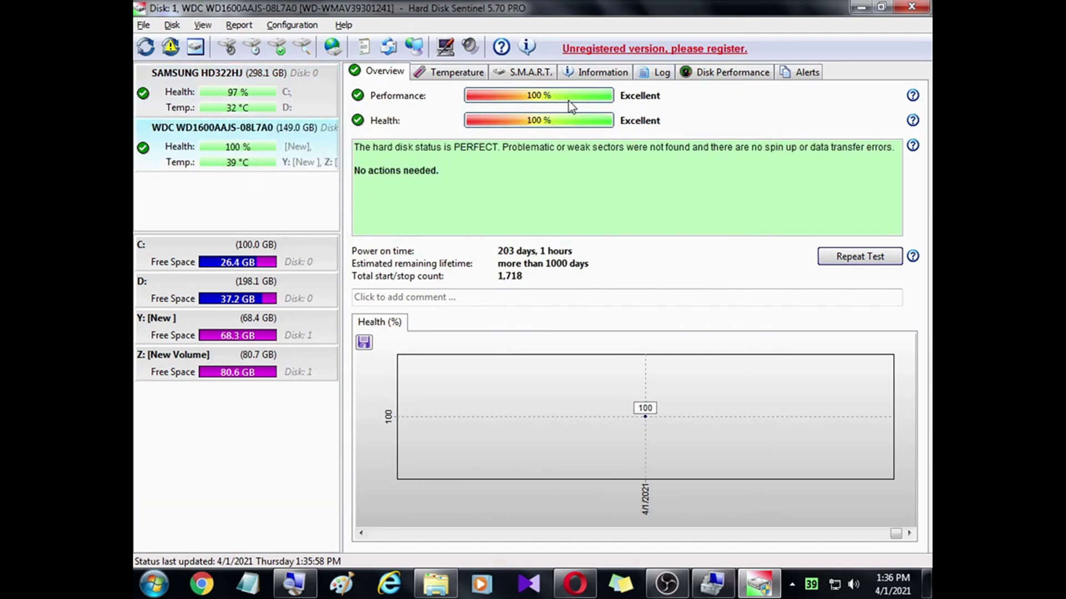
pyautogui.click(274, 260)
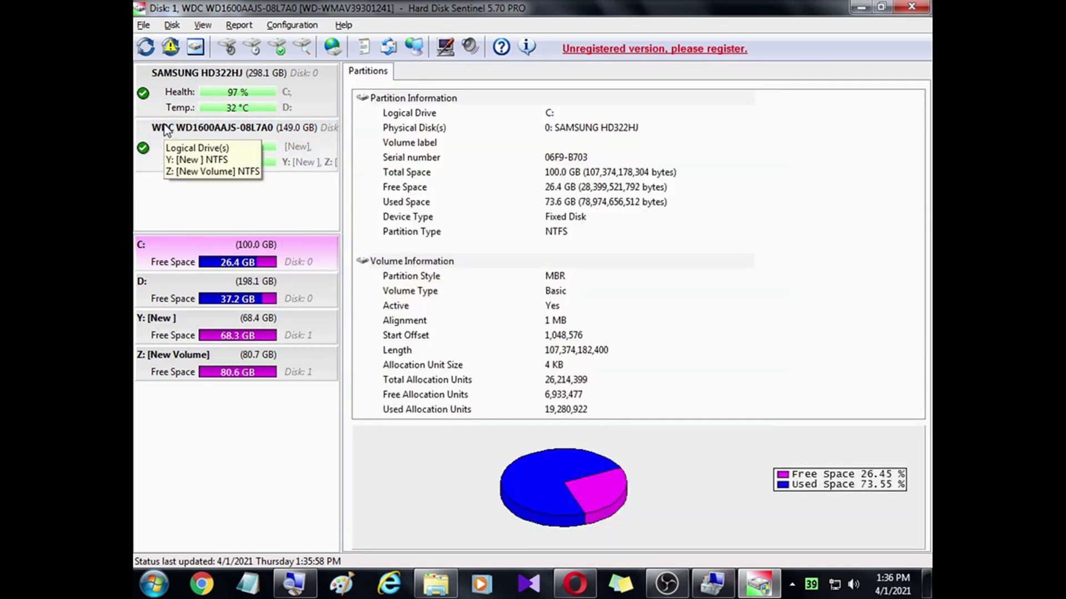
pyautogui.click(268, 129)
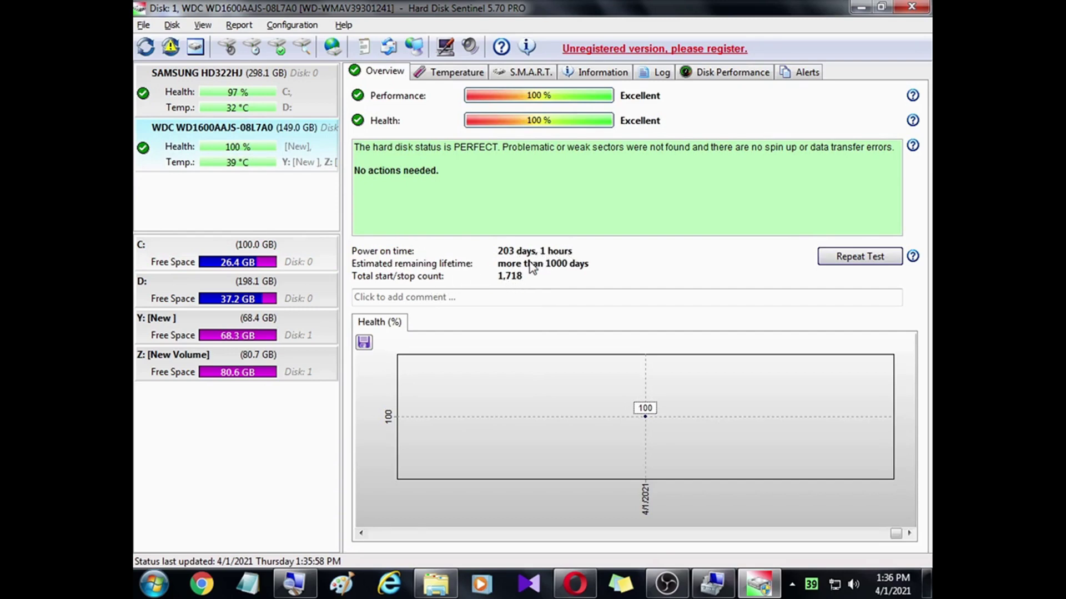
pyautogui.click(439, 74)
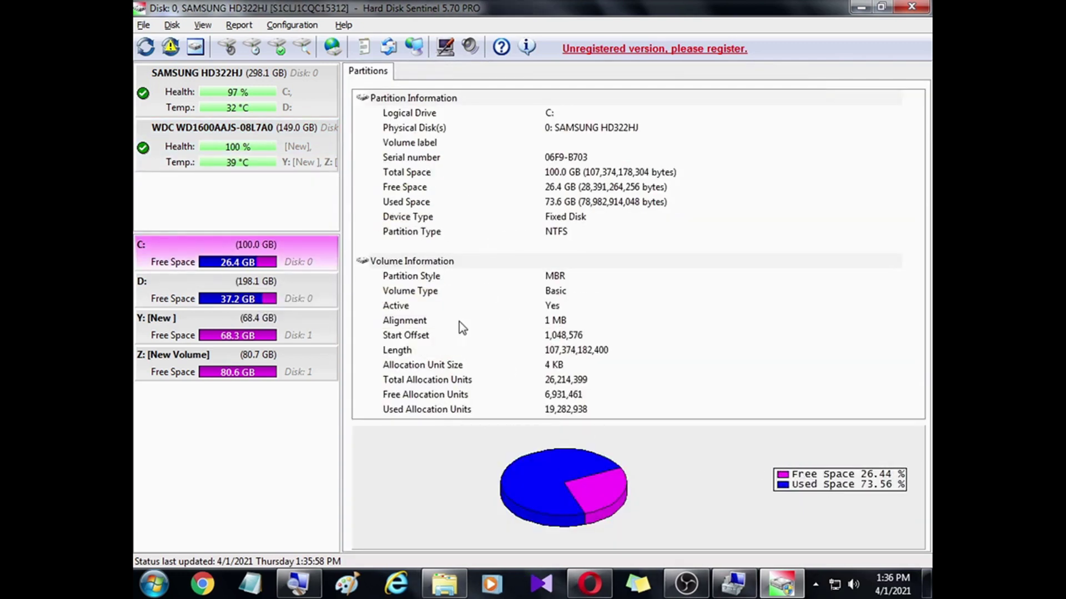
# Step: View the partition and volume information of drives D:, Y: and Z: in turn
pyautogui.click(222, 288)
pyautogui.click(222, 325)
pyautogui.click(222, 357)
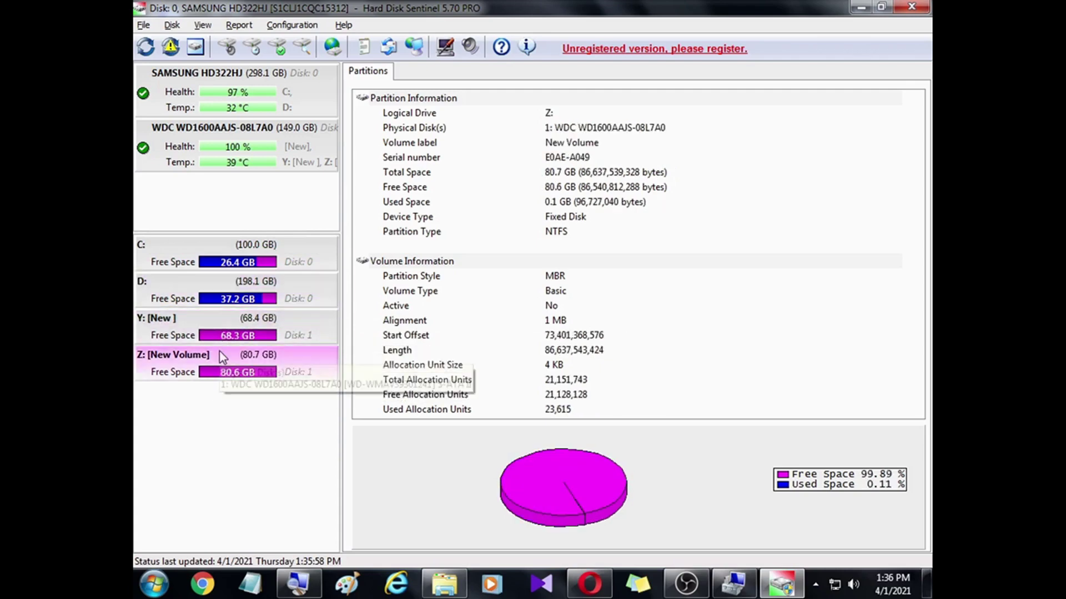
# Step: Minimize Hard Disk Sentinel and the Downloads window, and open Computer to review the hard disk drives
pyautogui.click(861, 8)
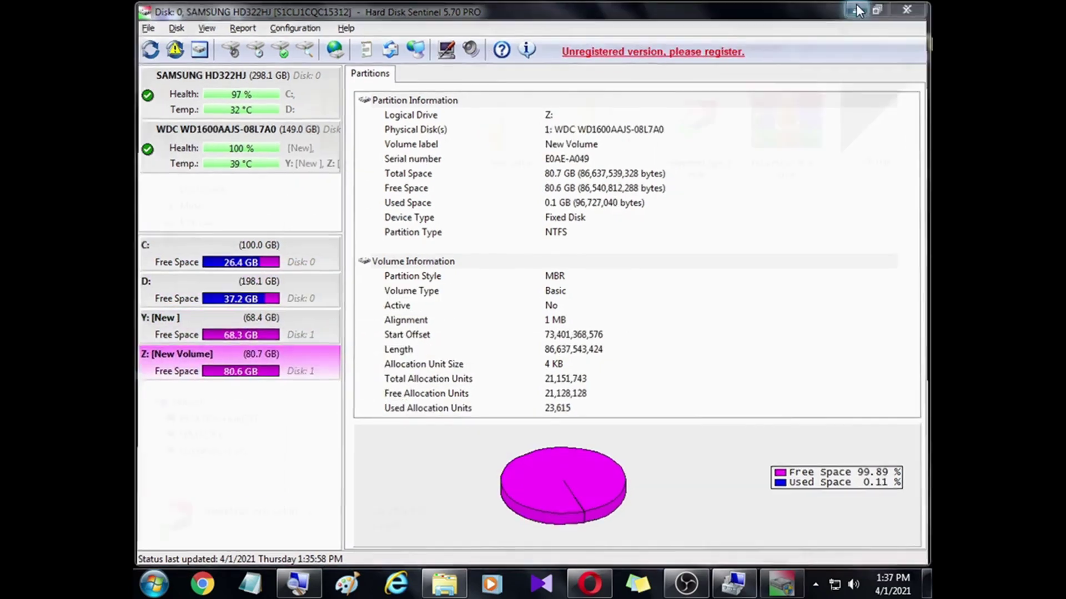
pyautogui.click(861, 10)
pyautogui.doubleClick(165, 18)
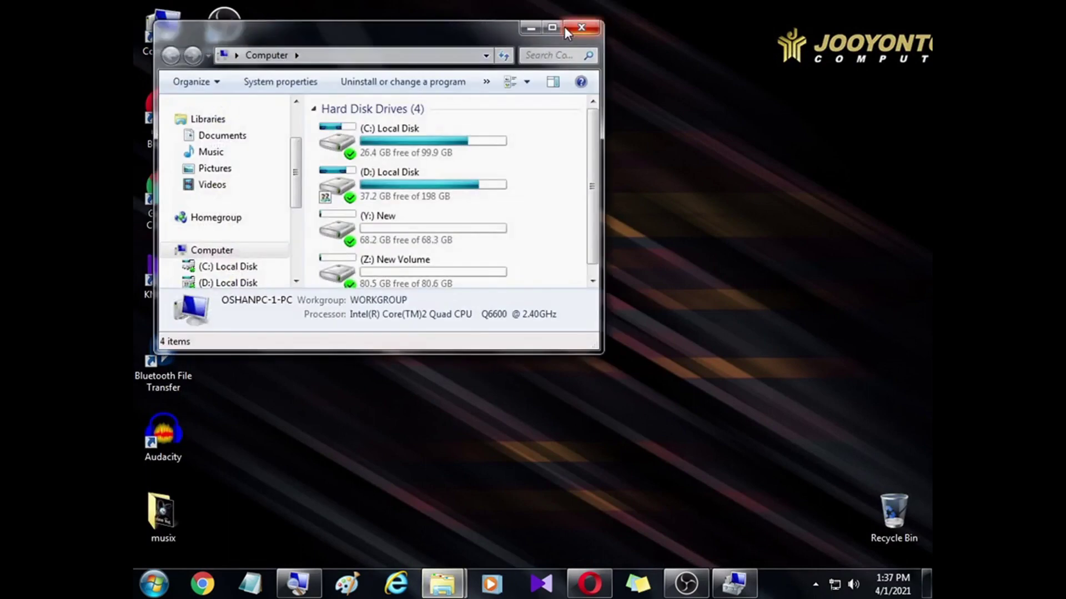
pyautogui.click(552, 27)
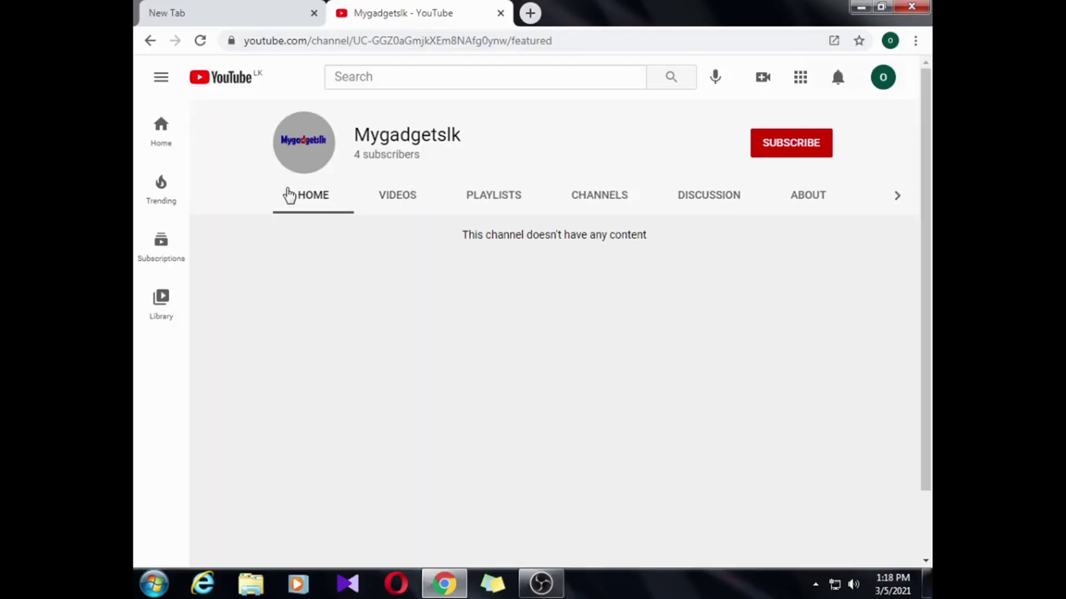
# Step: In Chrome, subscribe to the Mygadgetslk YouTube channel and set its notifications to All
pyautogui.click(809, 143)
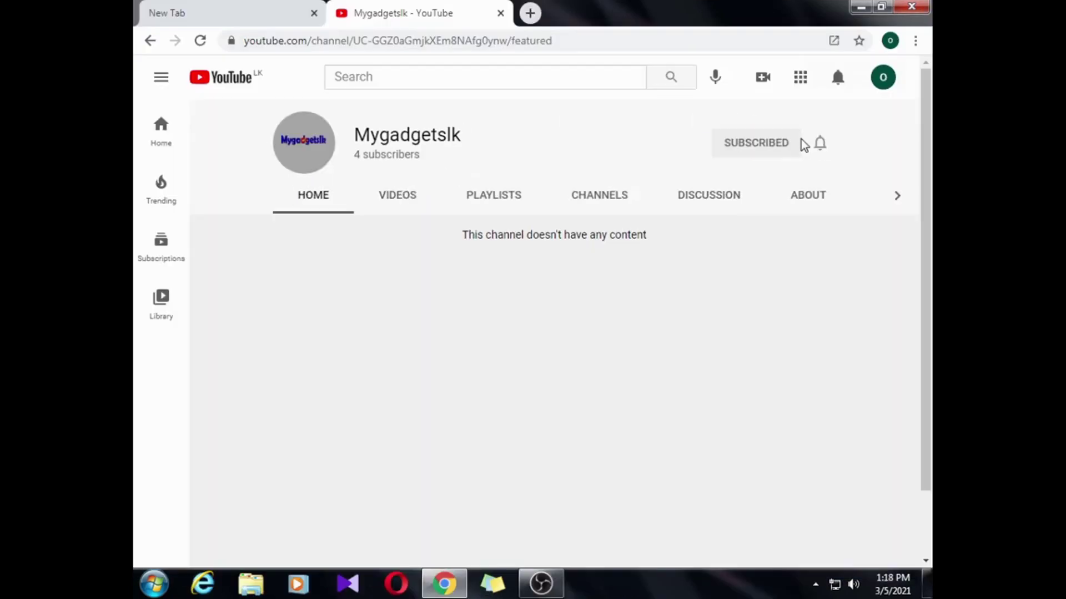
pyautogui.click(820, 143)
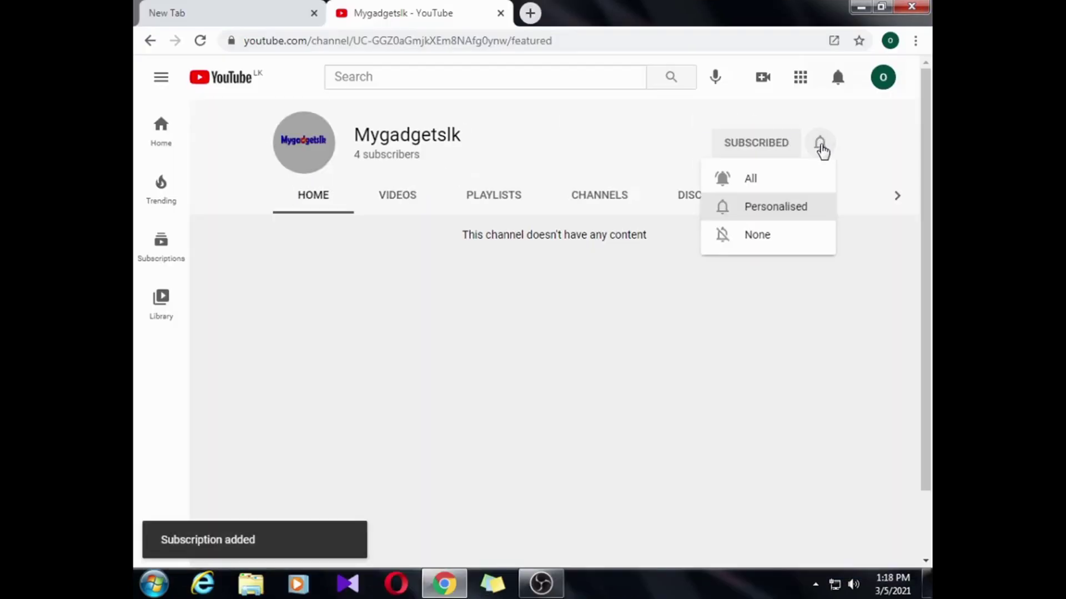
pyautogui.click(792, 183)
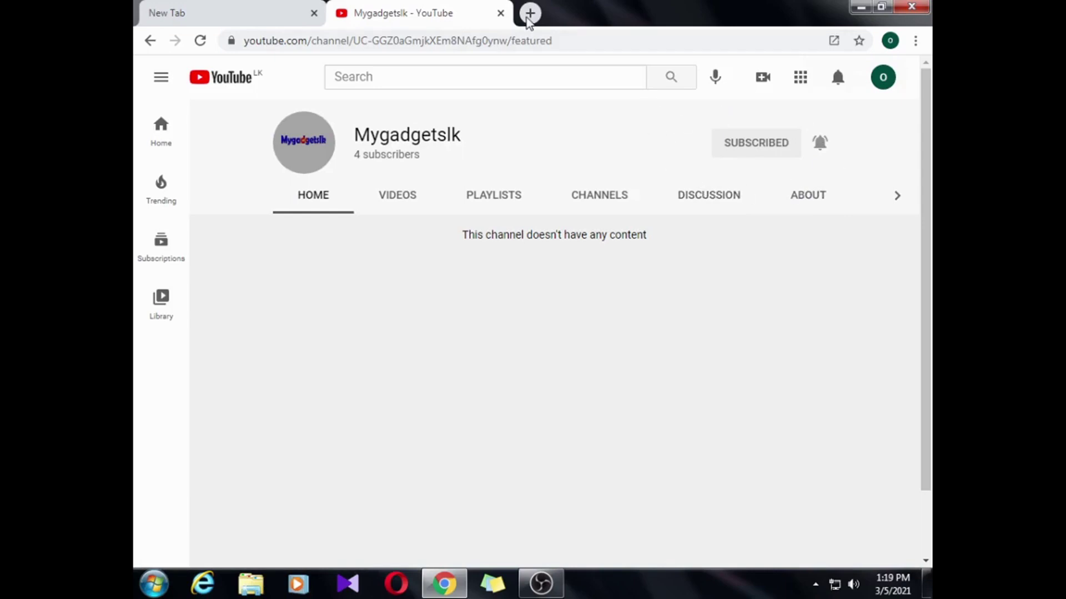
# Step: Search Google for mygadgetslk in a new tab and open the Mygadgetslk home page
pyautogui.click(543, 14)
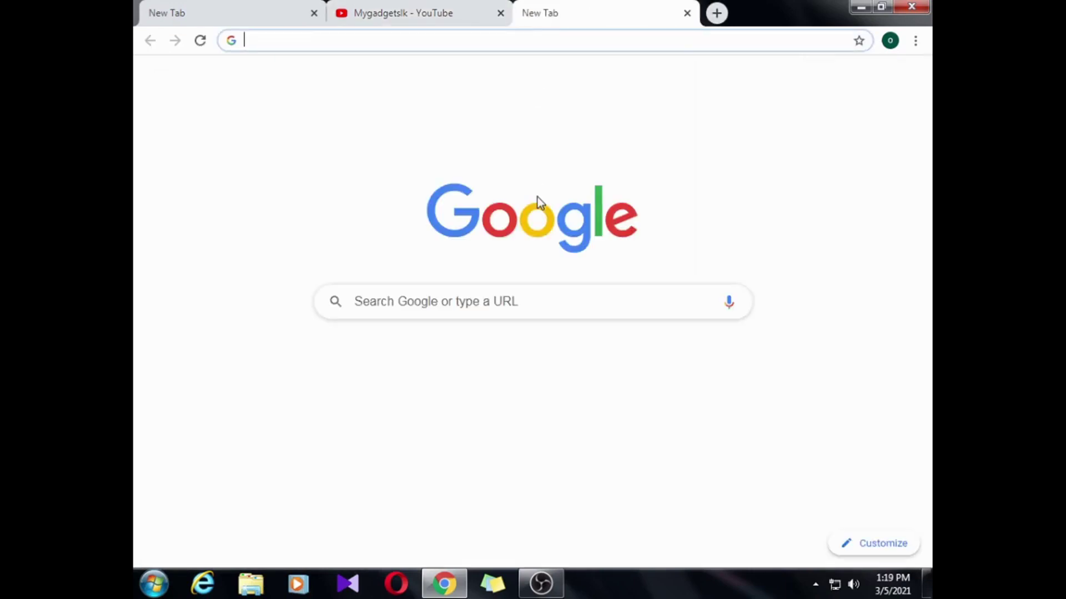
pyautogui.click(461, 305)
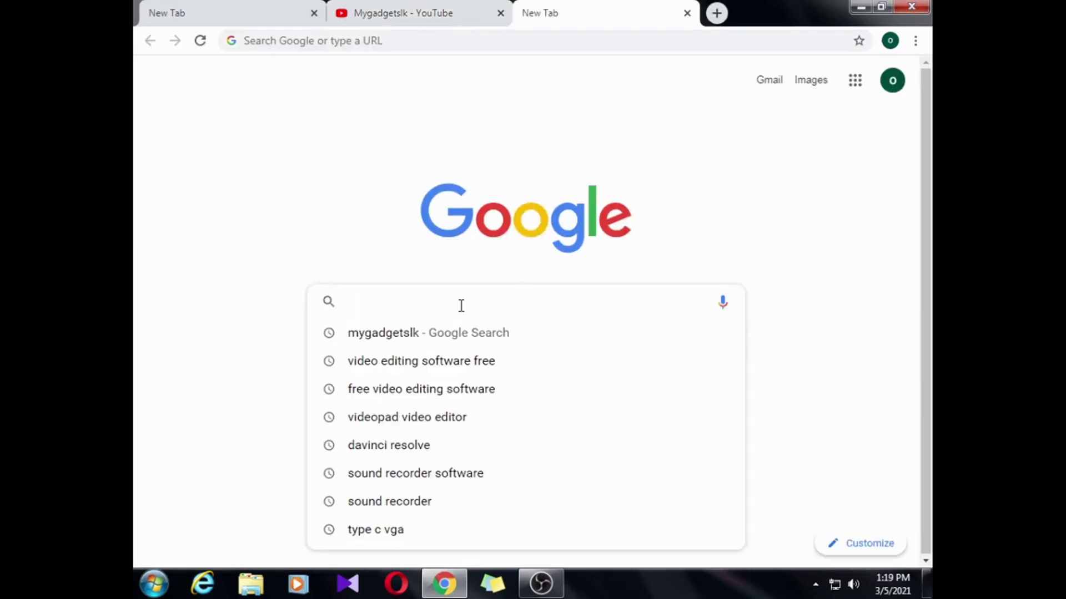
pyautogui.write('mygadgetslk')
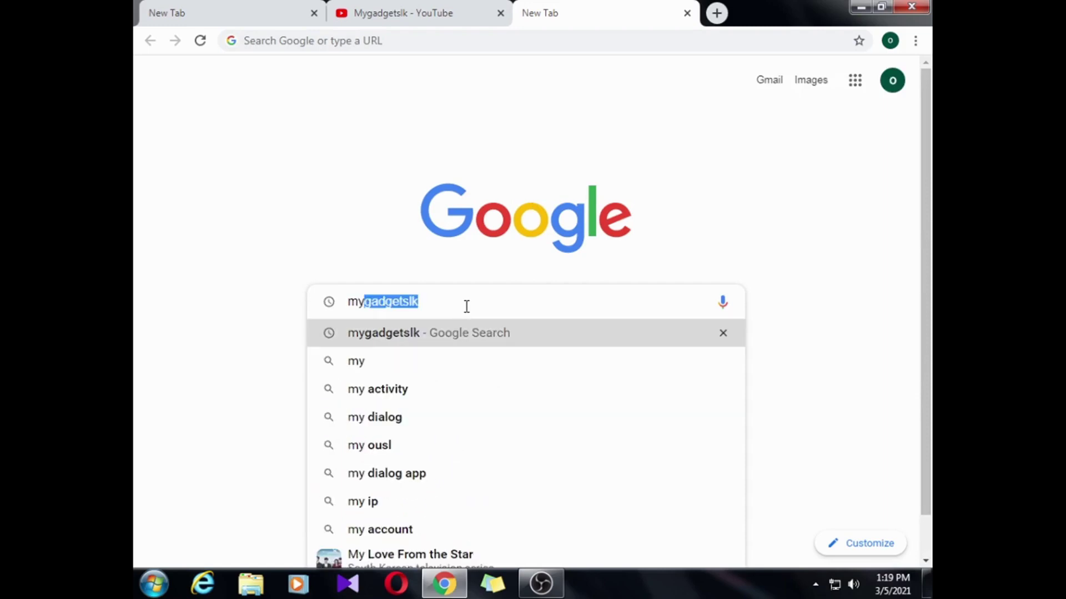
pyautogui.click(480, 343)
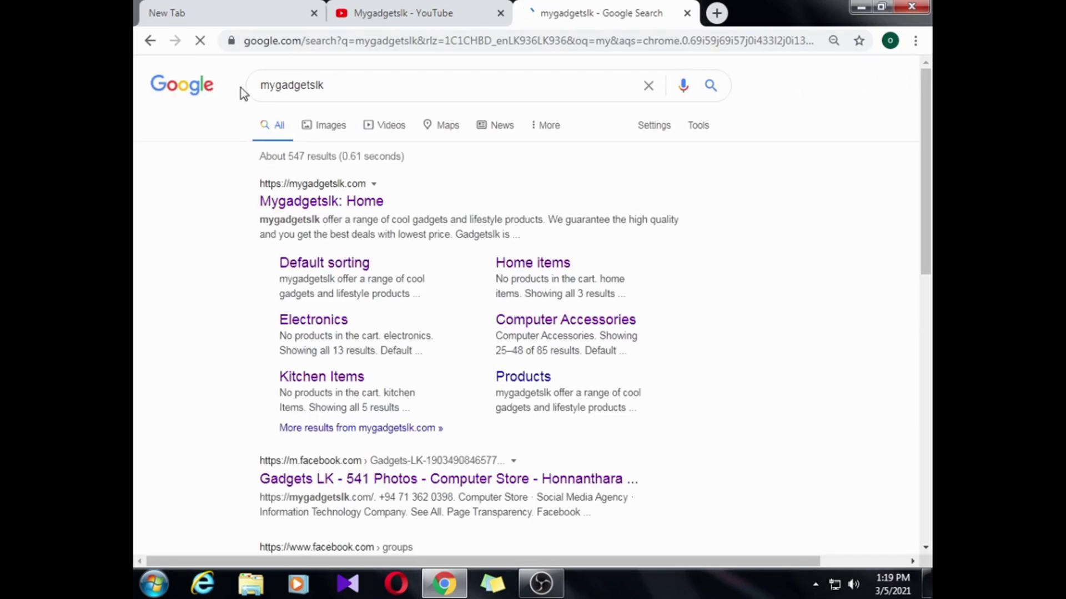
pyautogui.click(321, 201)
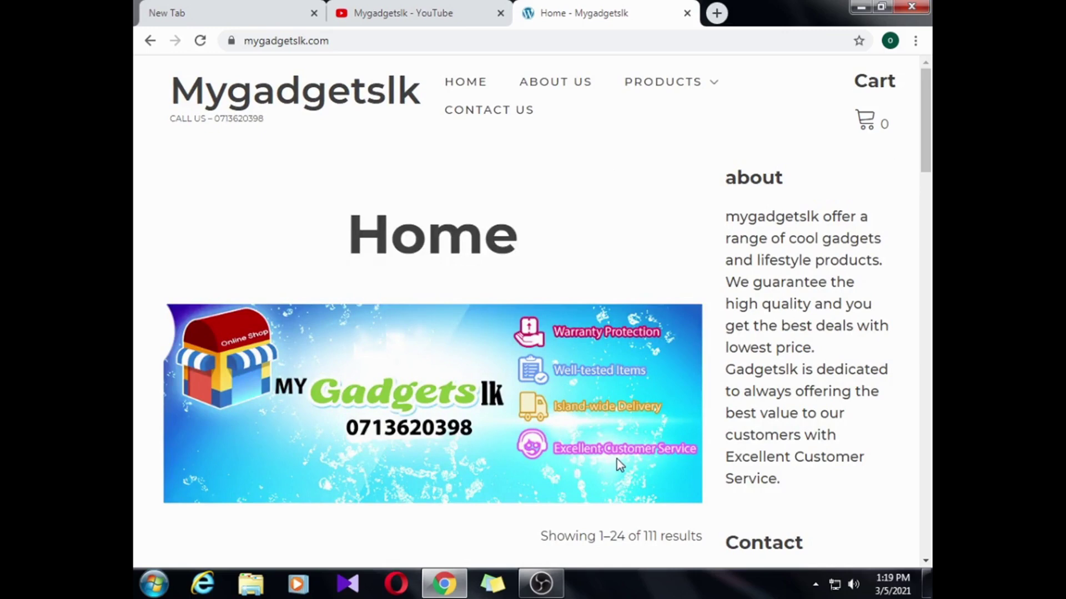
# Step: Browse the product listings on the Mygadgetslk home page and on its second page
pyautogui.scroll(-15, 445, 309)
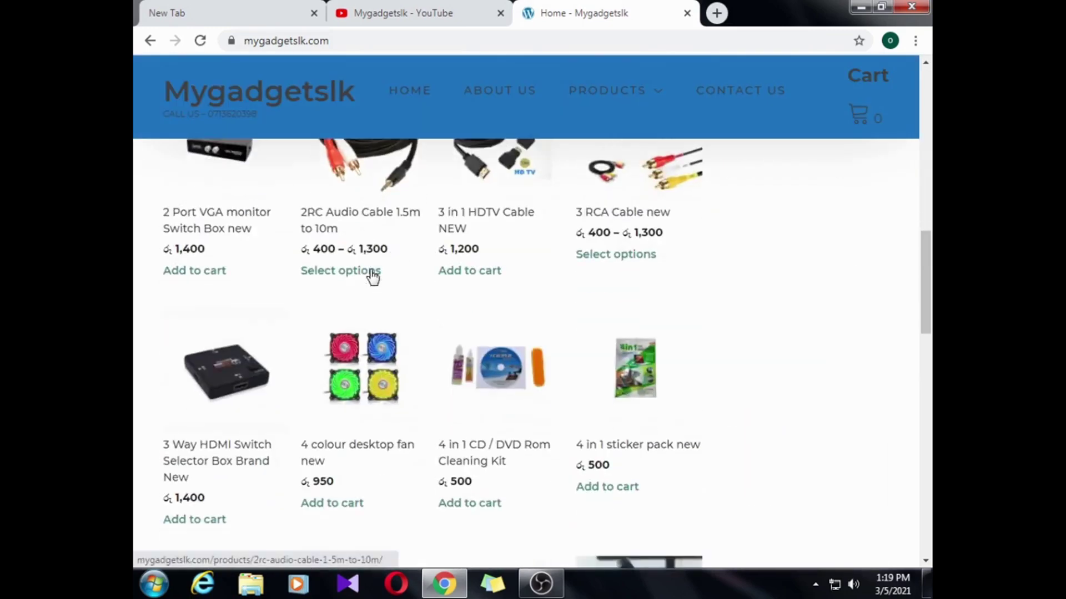
pyautogui.scroll(-10, 572, 298)
pyautogui.click(392, 233)
pyautogui.scroll(-15, 445, 249)
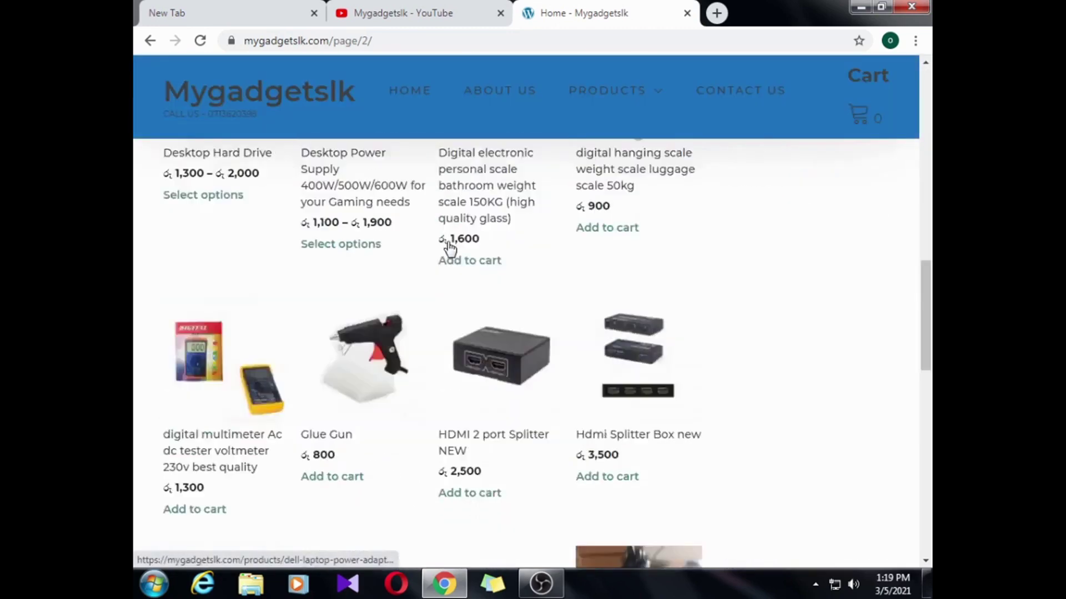
pyautogui.scroll(-4, 450, 249)
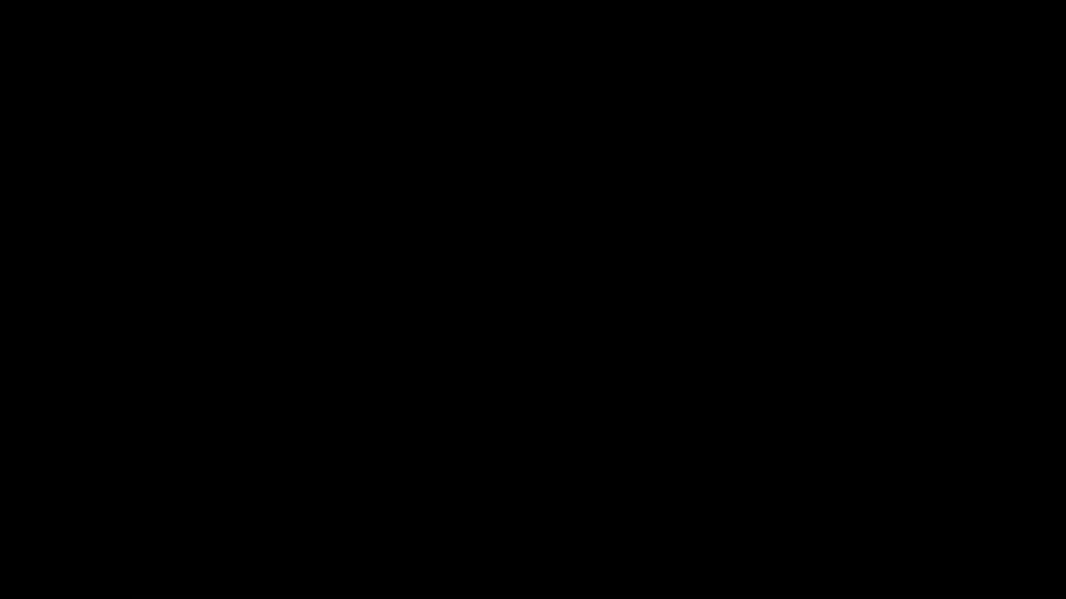